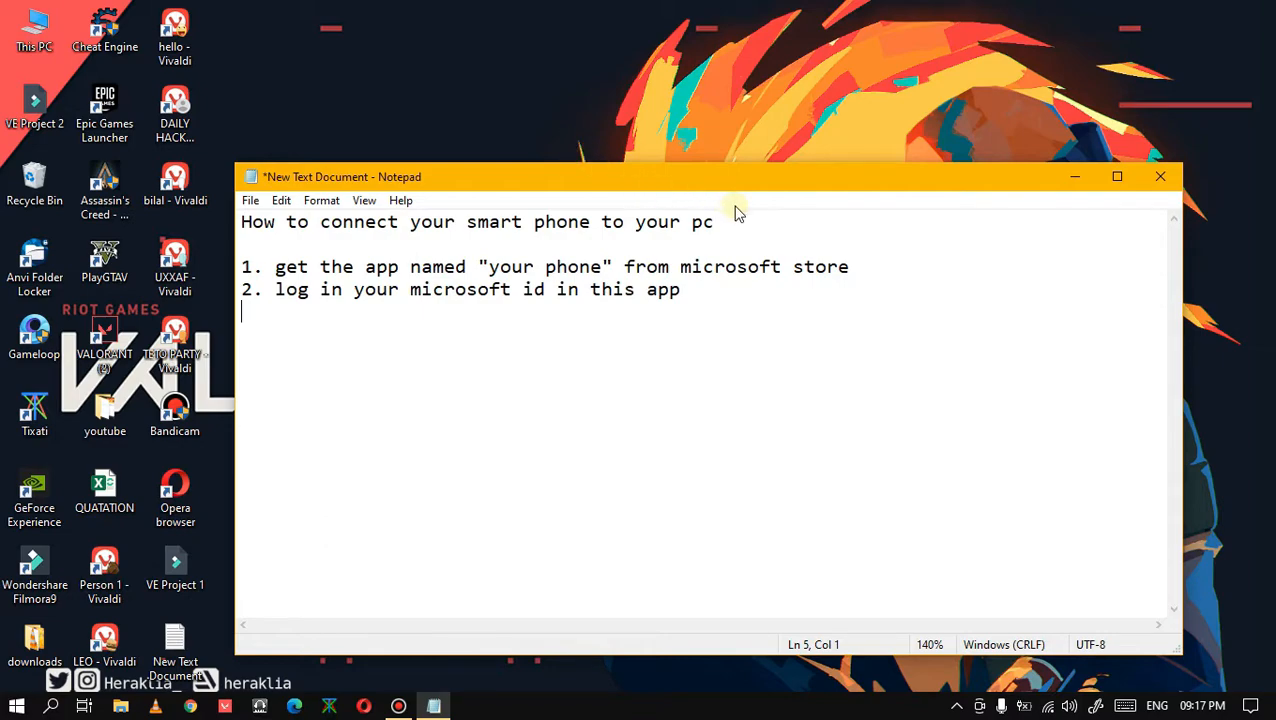
- Highlight the title, the first instruction and the app name "your phone" in the text document
{"action": "left_click_drag", "start_coordinate": [738, 220], "coordinate": [226, 214]}
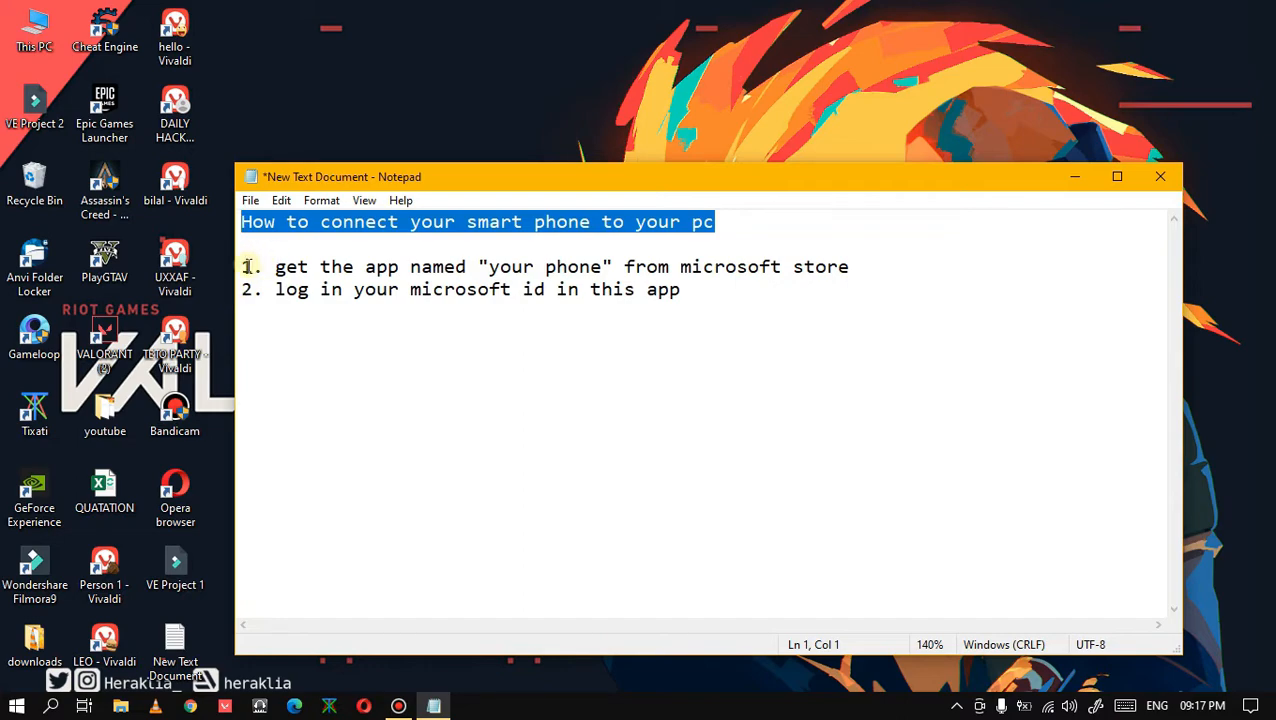
{"action": "left_click_drag", "start_coordinate": [245, 266], "coordinate": [852, 265]}
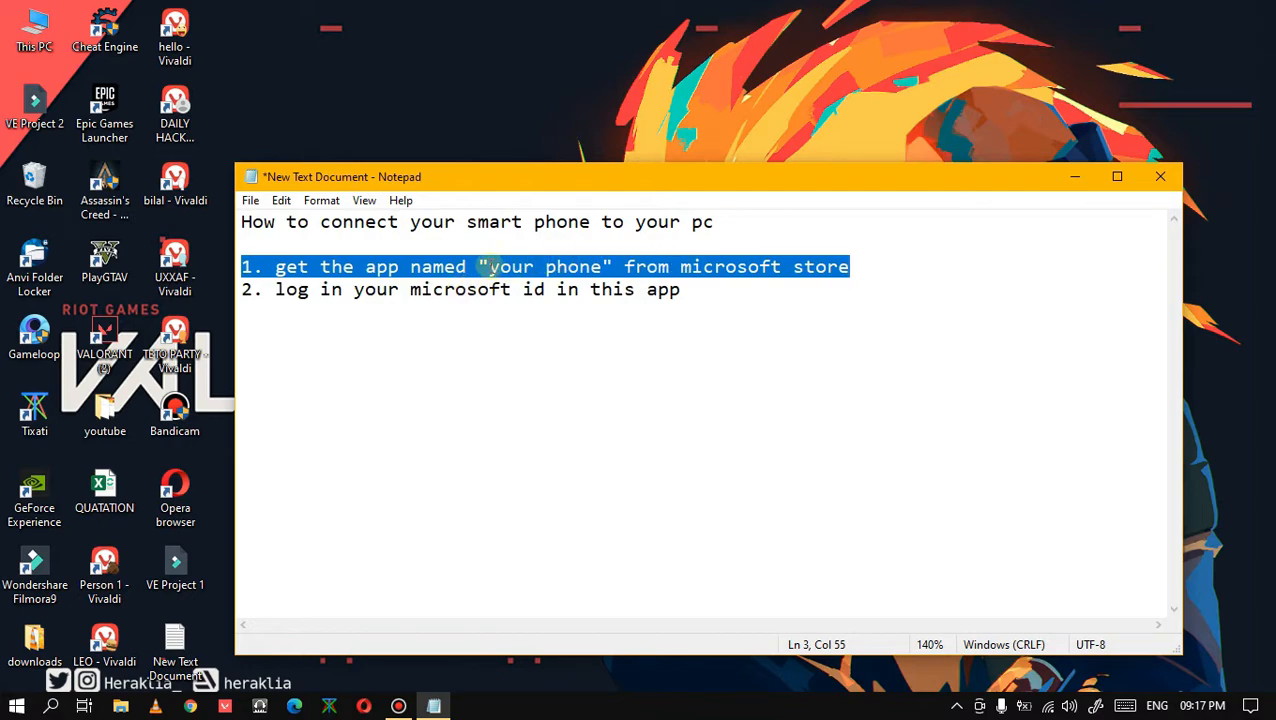
{"action": "left_click_drag", "start_coordinate": [488, 266], "coordinate": [603, 268]}
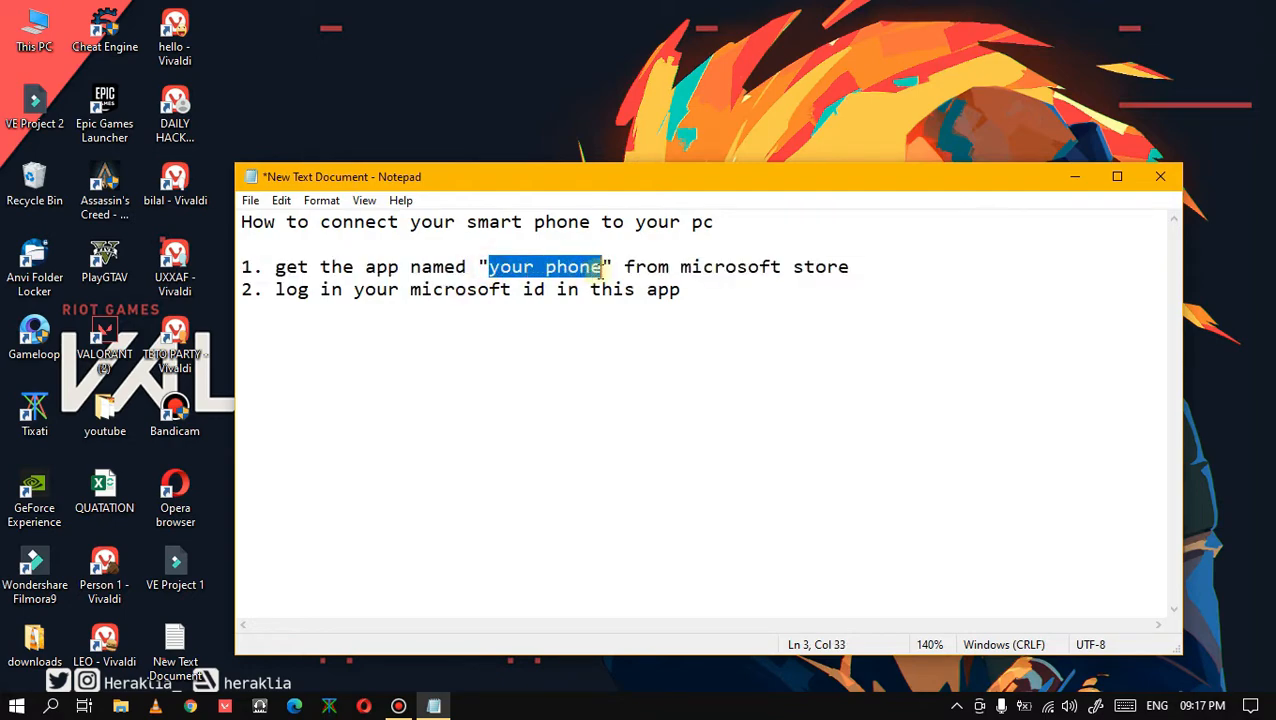
- Open the Microsoft Store and maximize its window
{"action": "left_click", "coordinate": [14, 706]}
{"action": "scroll", "coordinate": [127, 533], "scroll_direction": "down", "scroll_amount": 5}
{"action": "scroll", "coordinate": [127, 533], "scroll_direction": "down", "scroll_amount": 6}
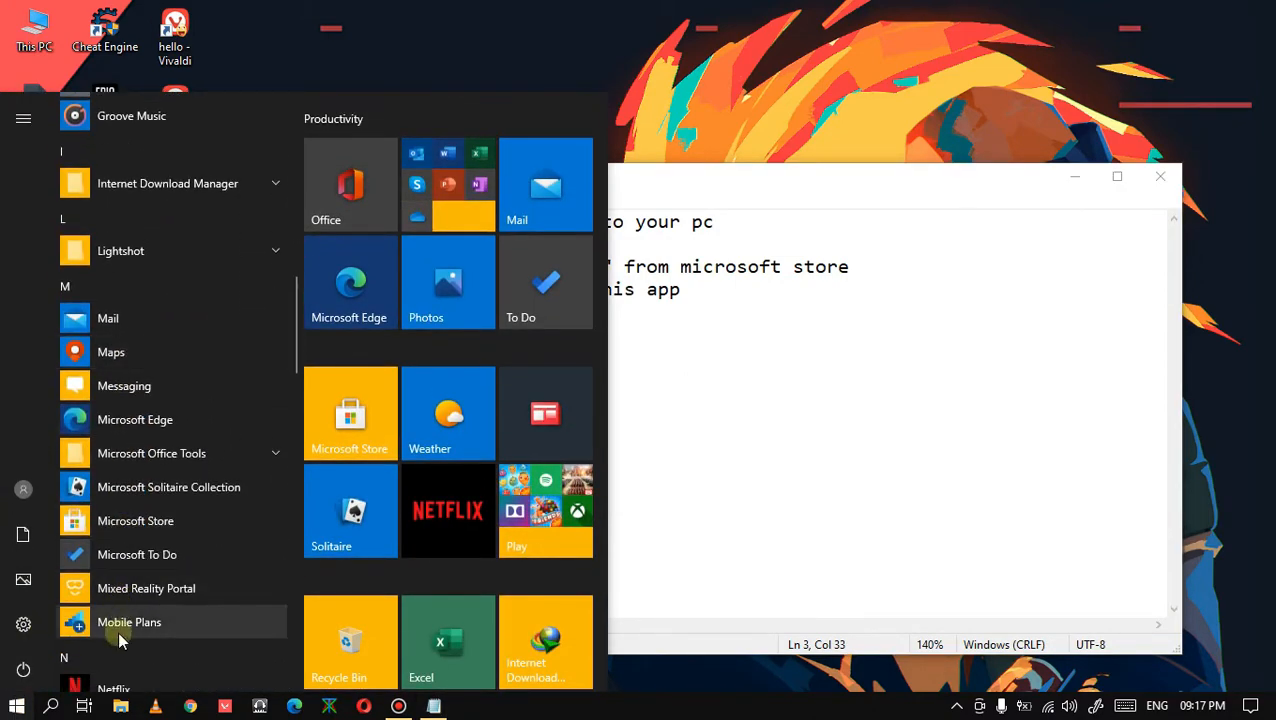
{"action": "left_click", "coordinate": [122, 520]}
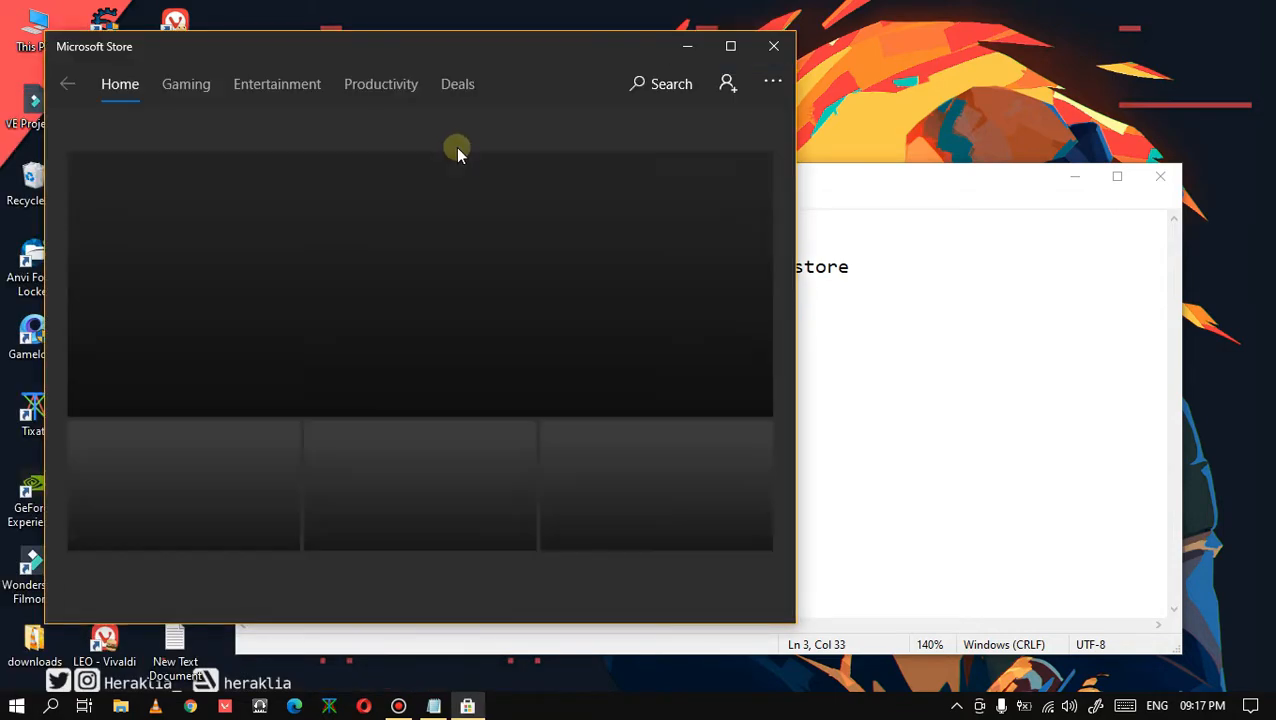
{"action": "left_click", "coordinate": [730, 46]}
- Search the store for "your phon" and open the product page of the Your Phone app
{"action": "left_click", "coordinate": [1121, 50]}
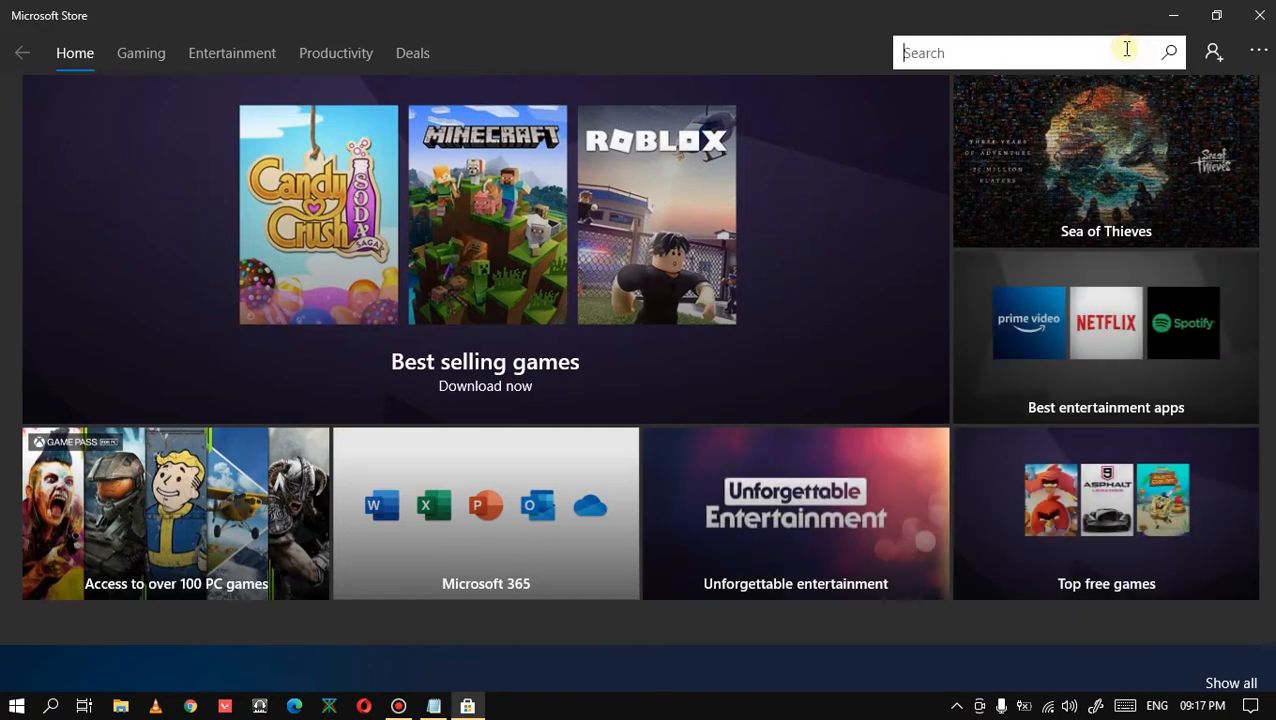
{"action": "type", "text": "your phon"}
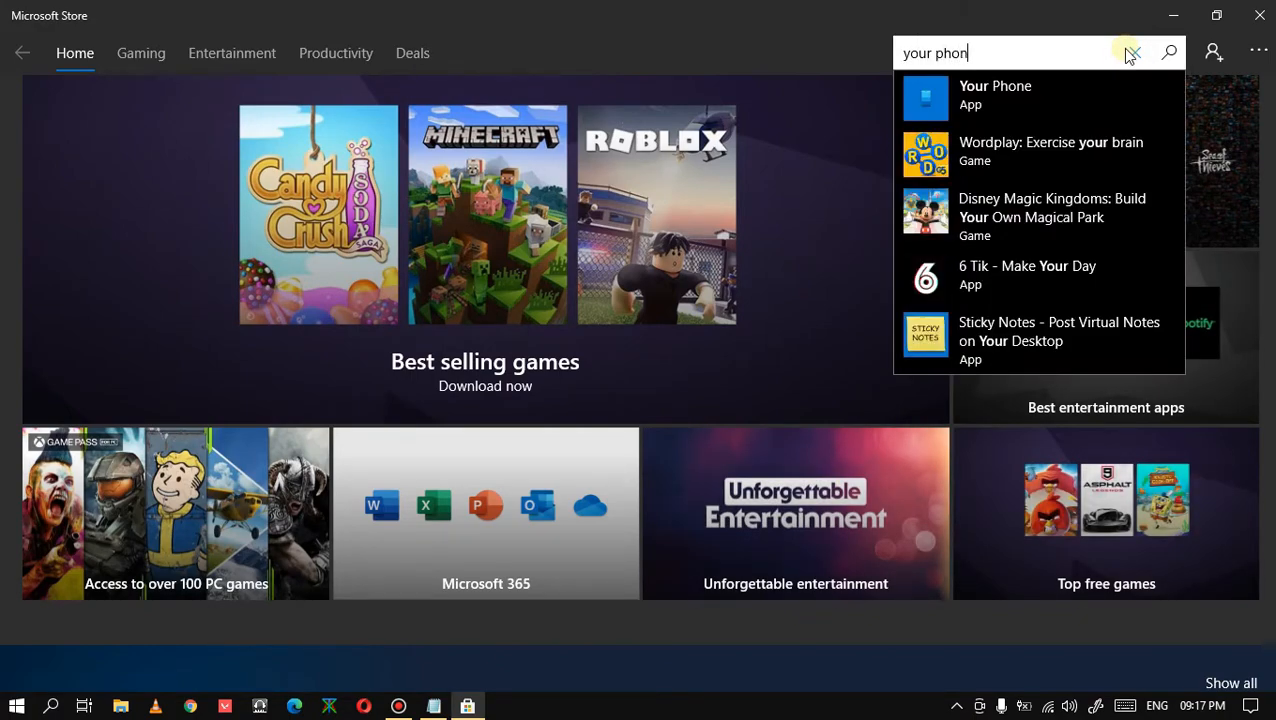
{"action": "left_click", "coordinate": [998, 108]}
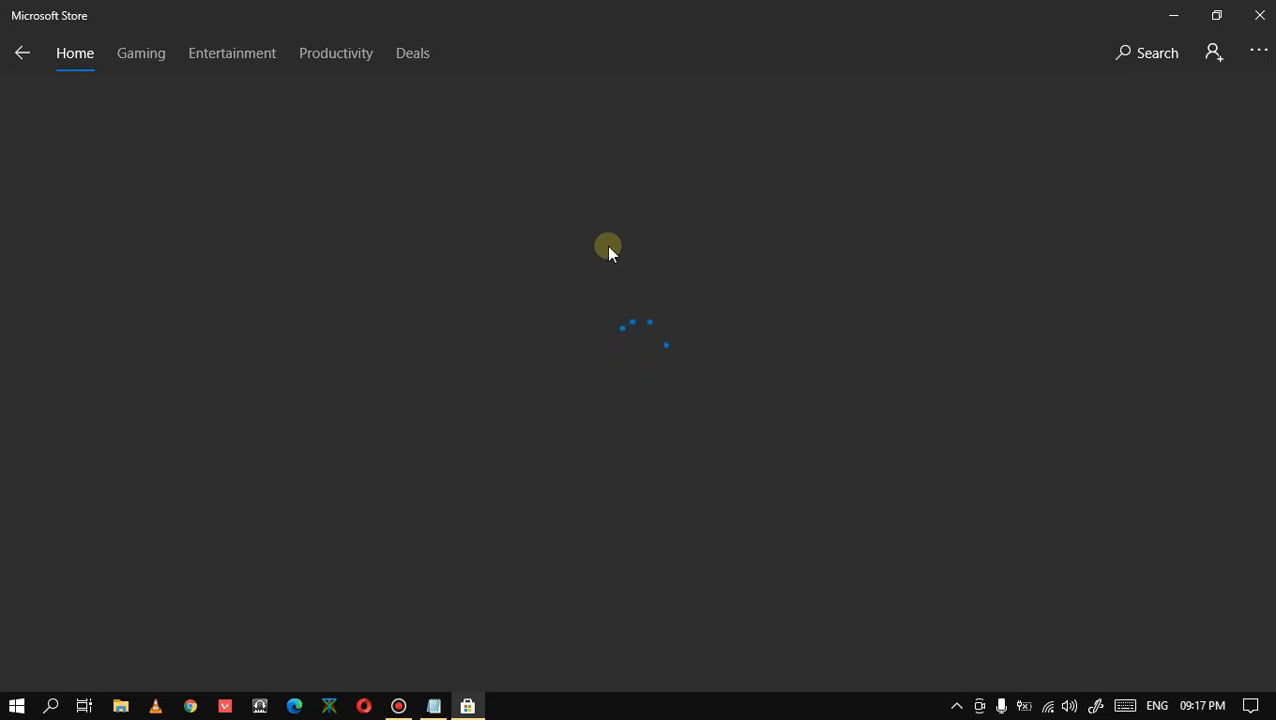
{"action": "left_click", "coordinate": [8, 708]}
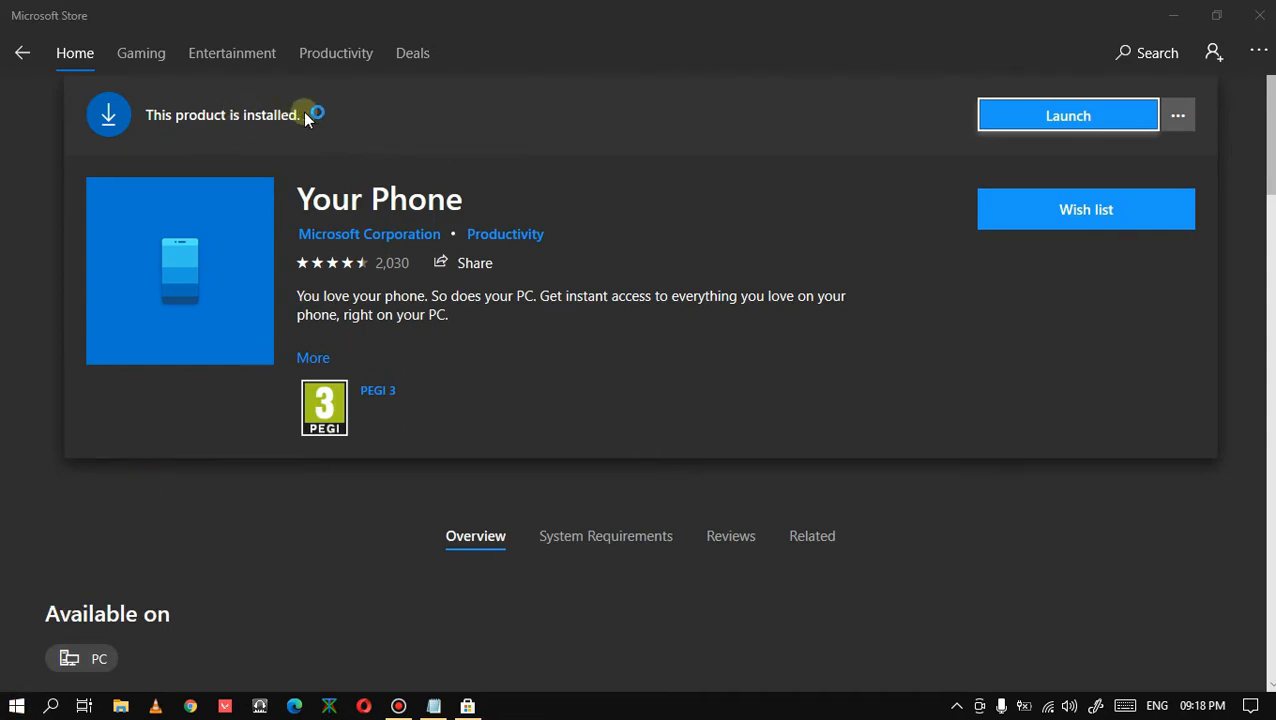
- Launch the installed Your Phone app and maximize its window
{"action": "left_click", "coordinate": [1085, 120]}
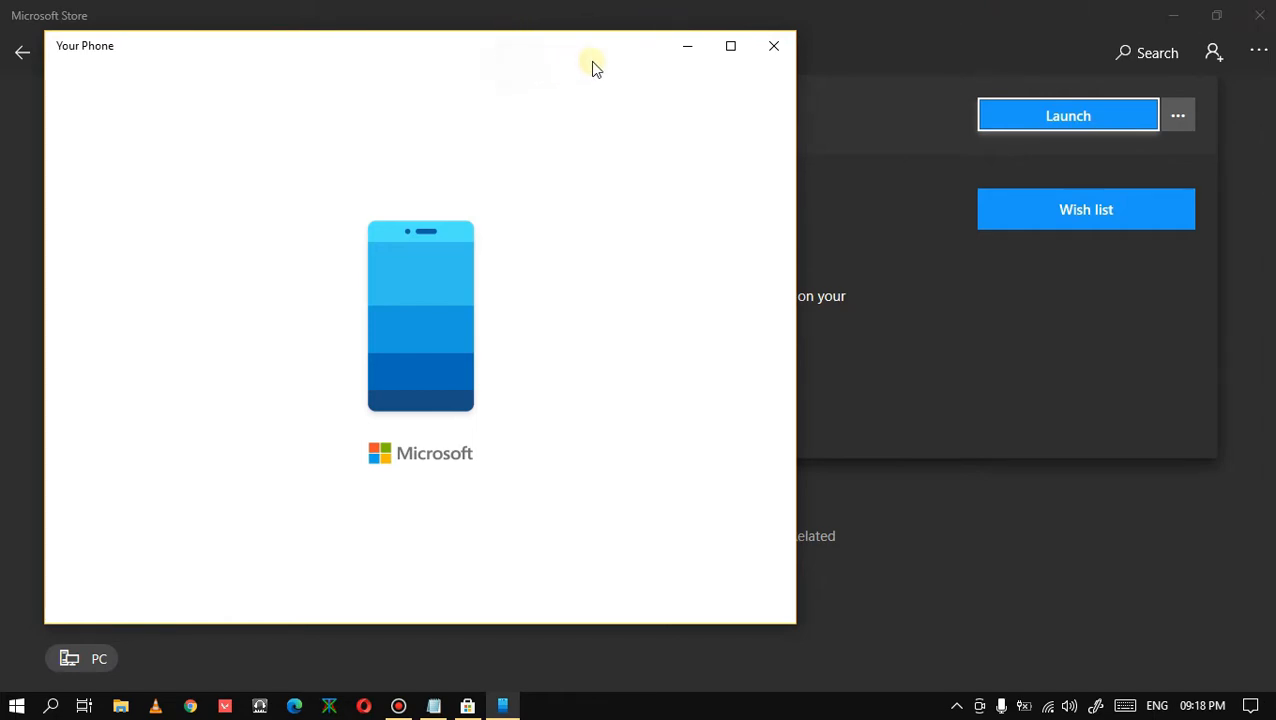
{"action": "left_click_drag", "start_coordinate": [570, 57], "coordinate": [616, 65]}
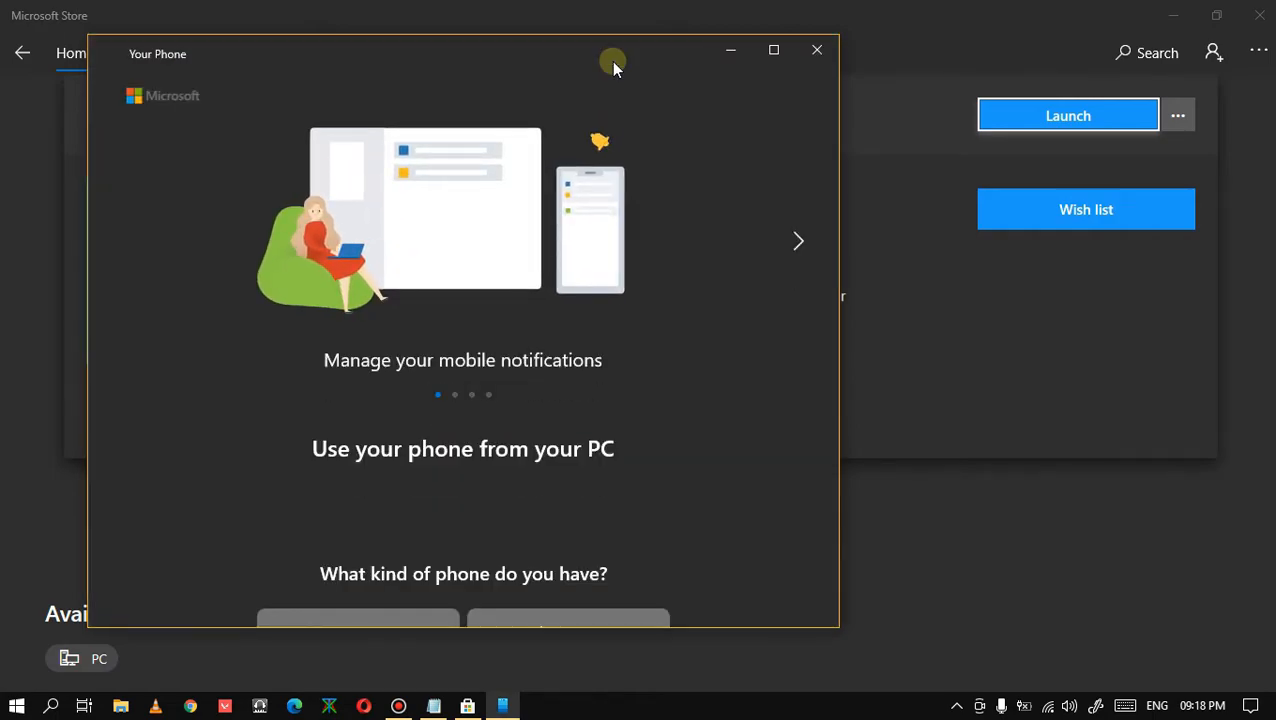
{"action": "left_click", "coordinate": [774, 52]}
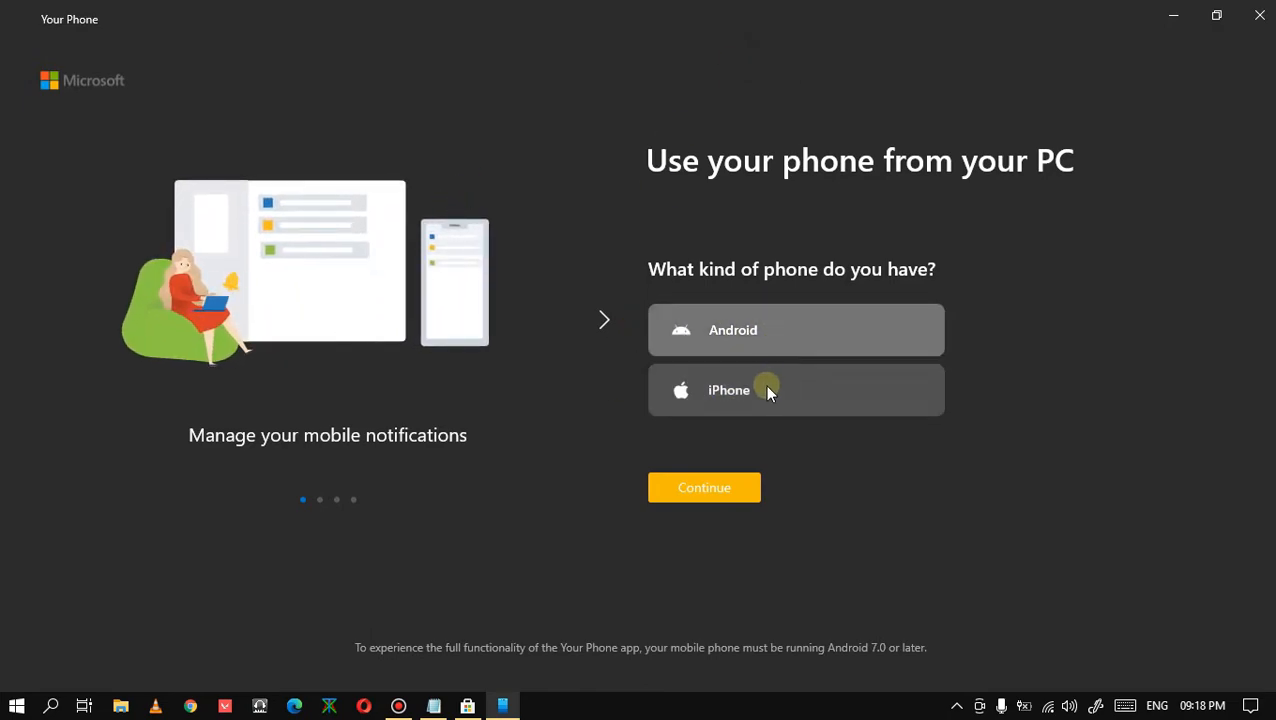
- Choose Android as the phone type, continue the setup and start signing in with Microsoft
{"action": "left_click", "coordinate": [767, 332]}
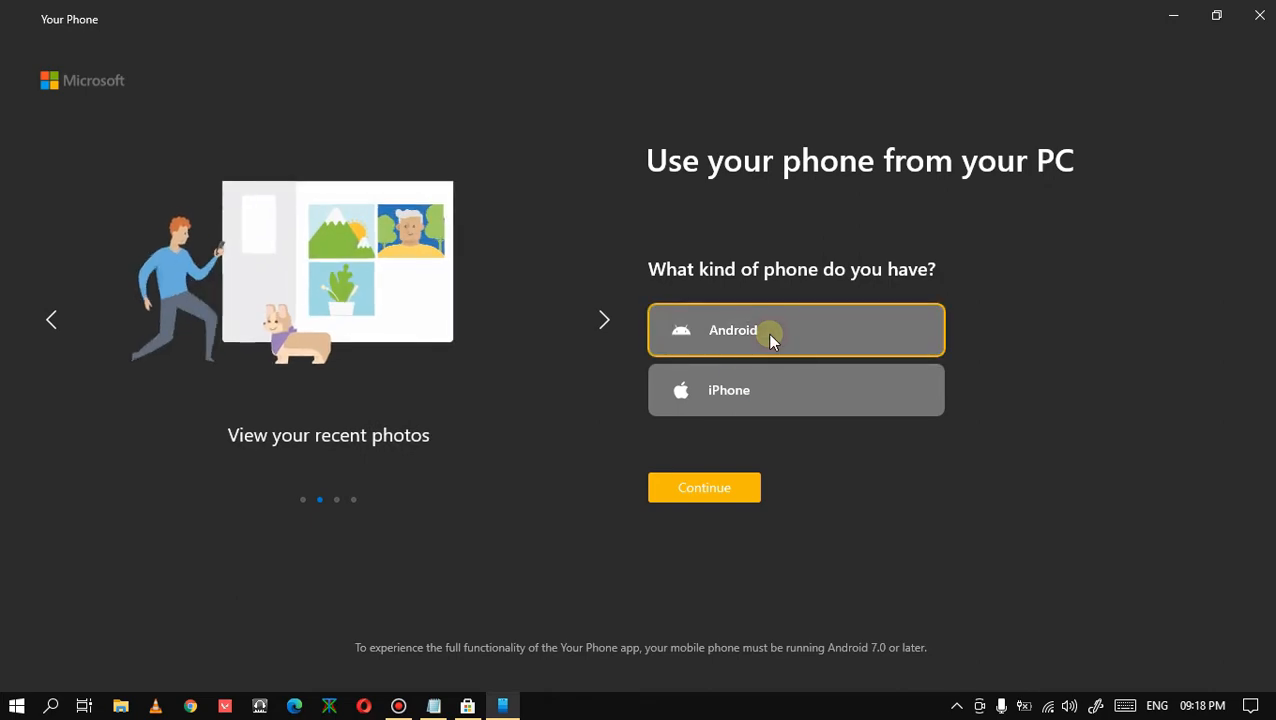
{"action": "left_click", "coordinate": [734, 492]}
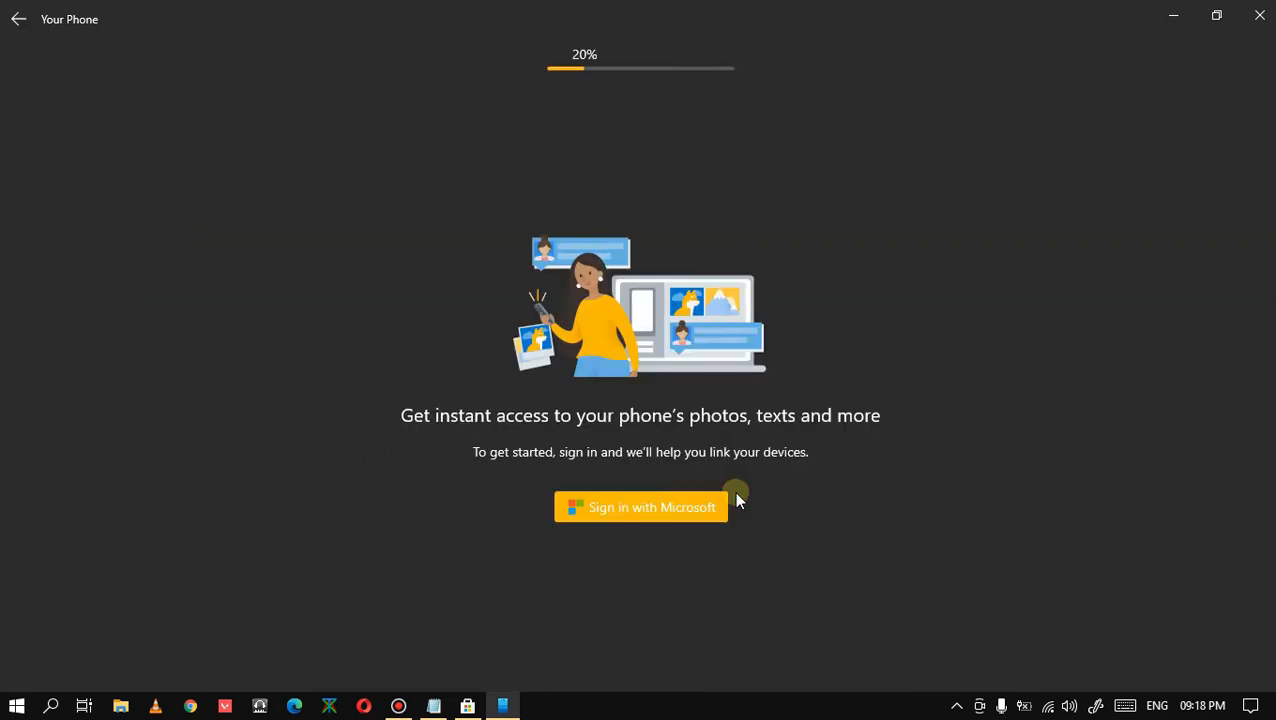
{"action": "left_click", "coordinate": [651, 524]}
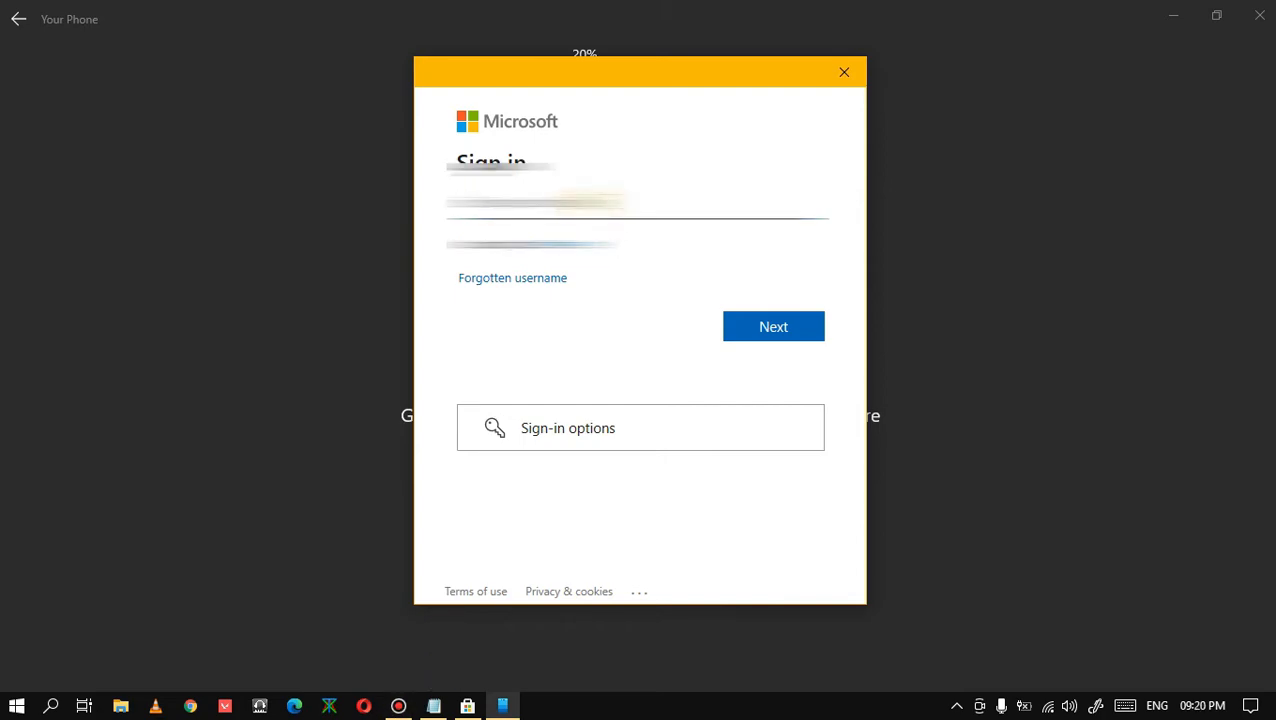
- Enter the Microsoft account's e-mail in the sign-in dialog, correct it and continue to the password prompt
{"action": "type", "text": "..."}
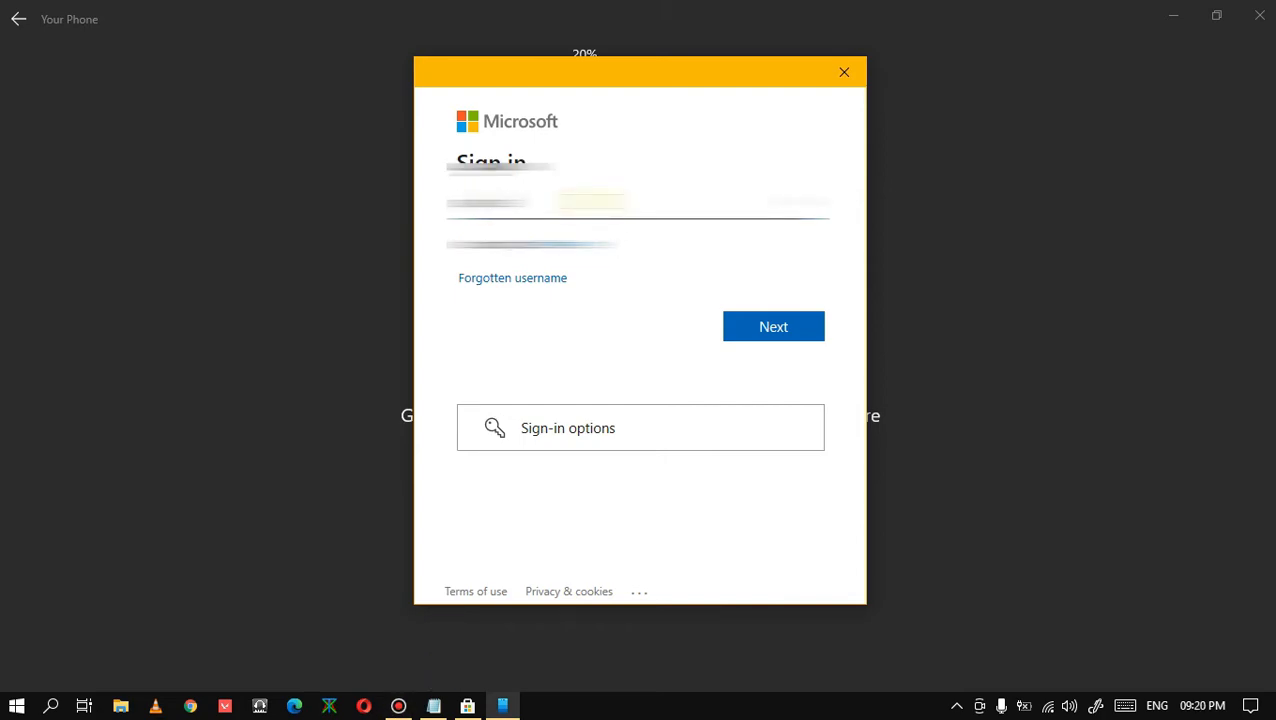
{"action": "type", "text": "........."}
{"action": "key", "text": "Return"}
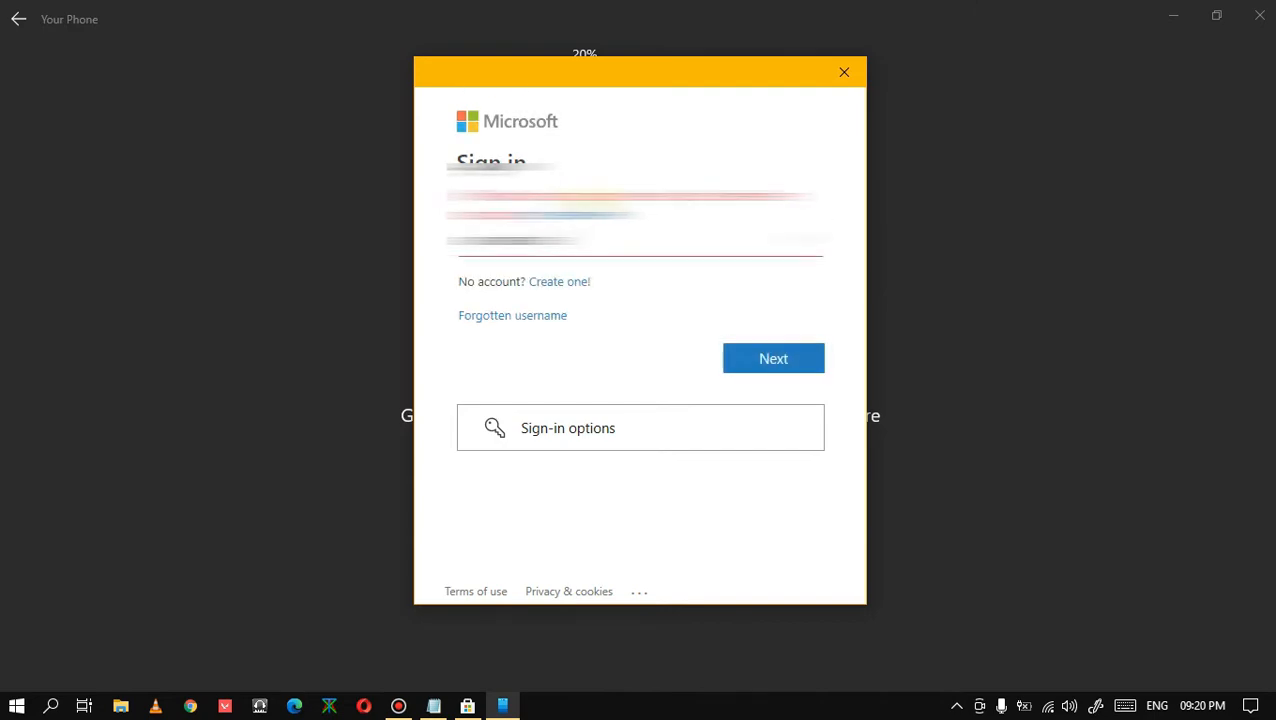
{"action": "key", "text": "BackSpace"}
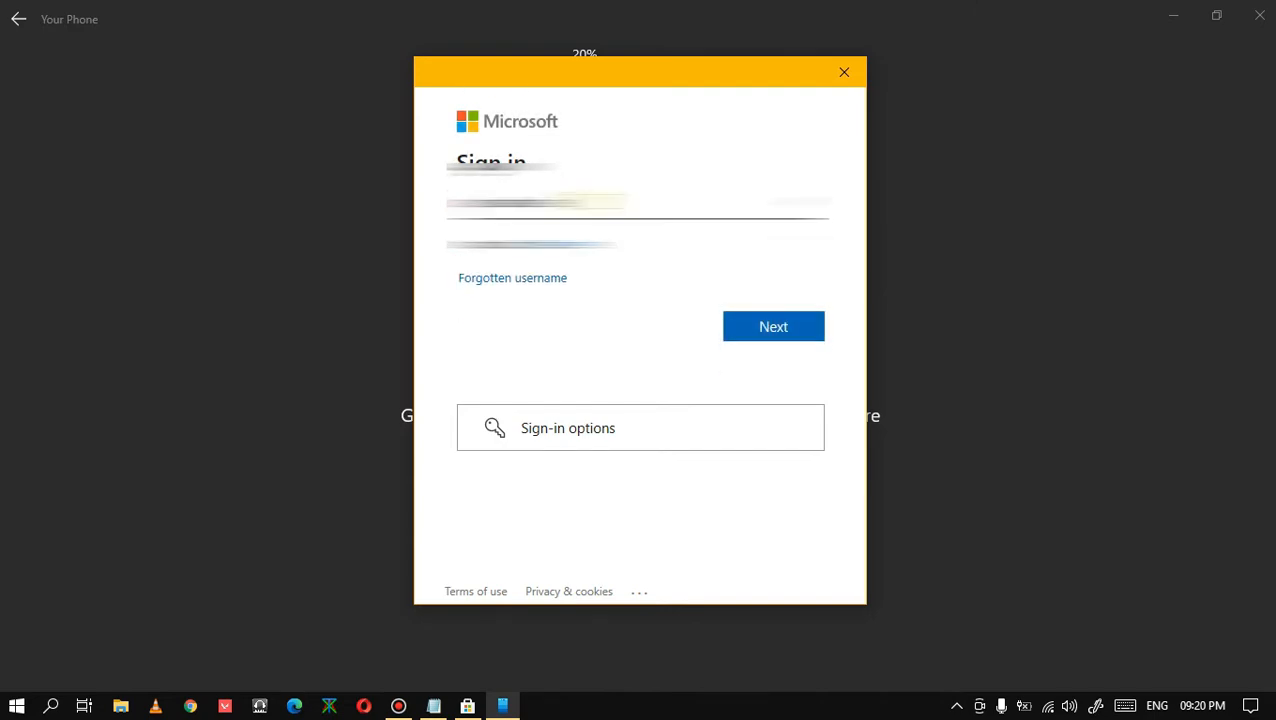
{"action": "key", "text": "Return"}
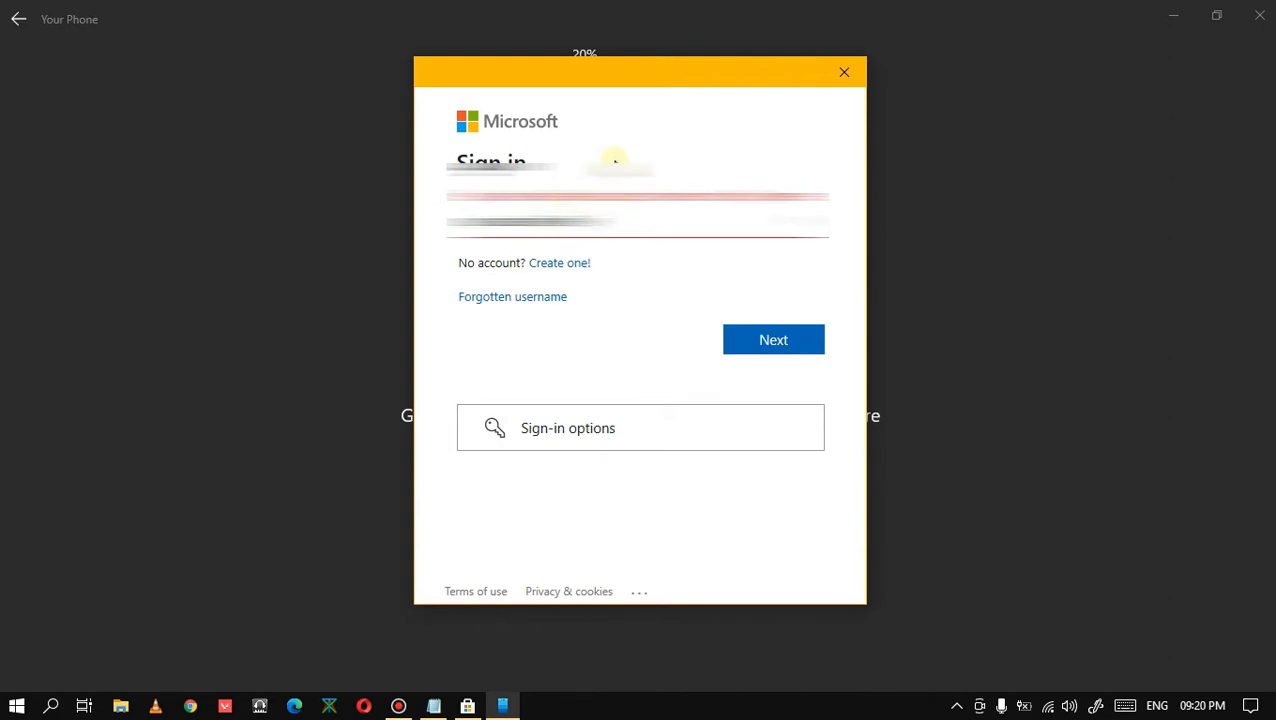
{"action": "key", "text": "BackSpace"}
{"action": "key", "text": "Return"}
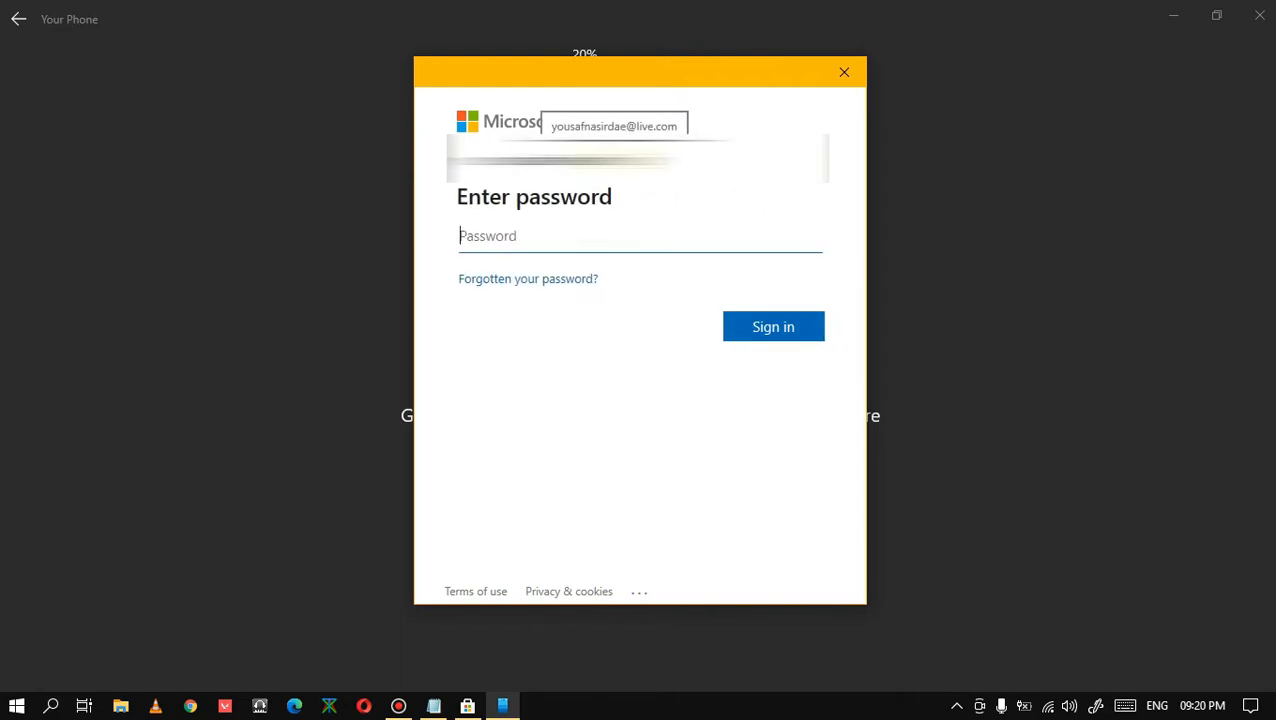
- Try to sign in with the Microsoft account password
{"action": "type", "text": "***"}
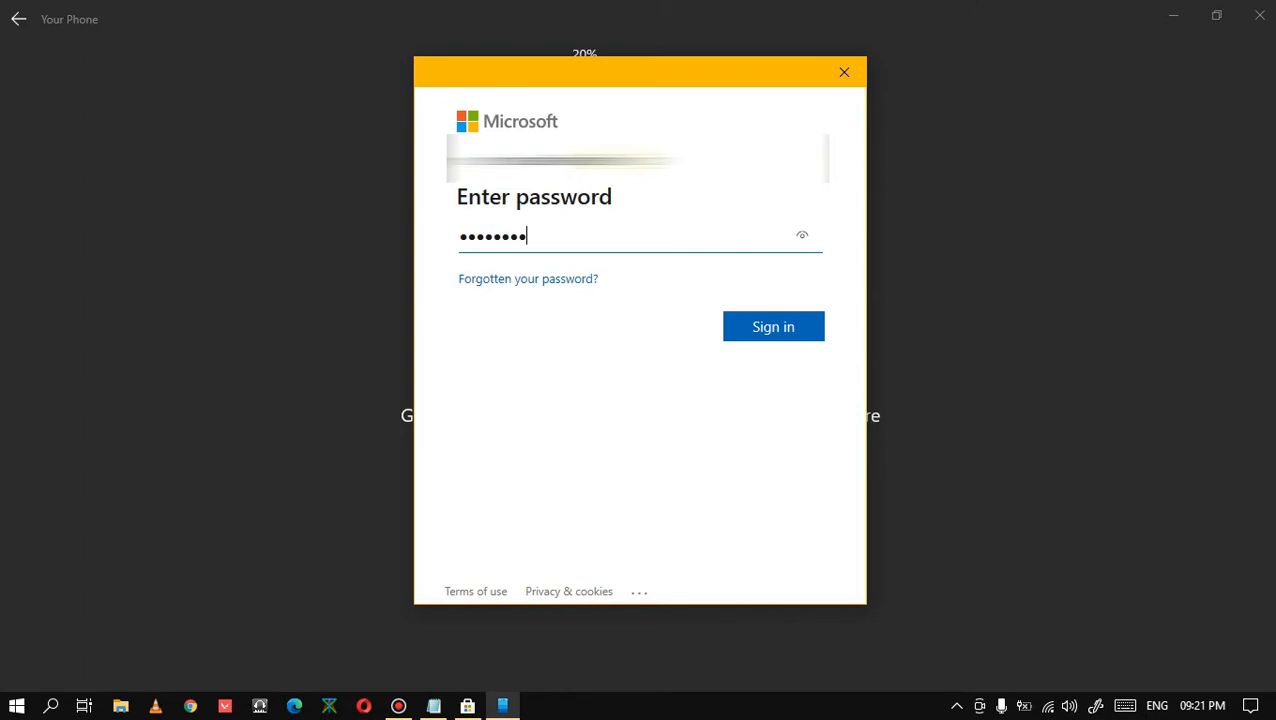
{"action": "type", "text": "*******"}
{"action": "key", "text": "Return"}
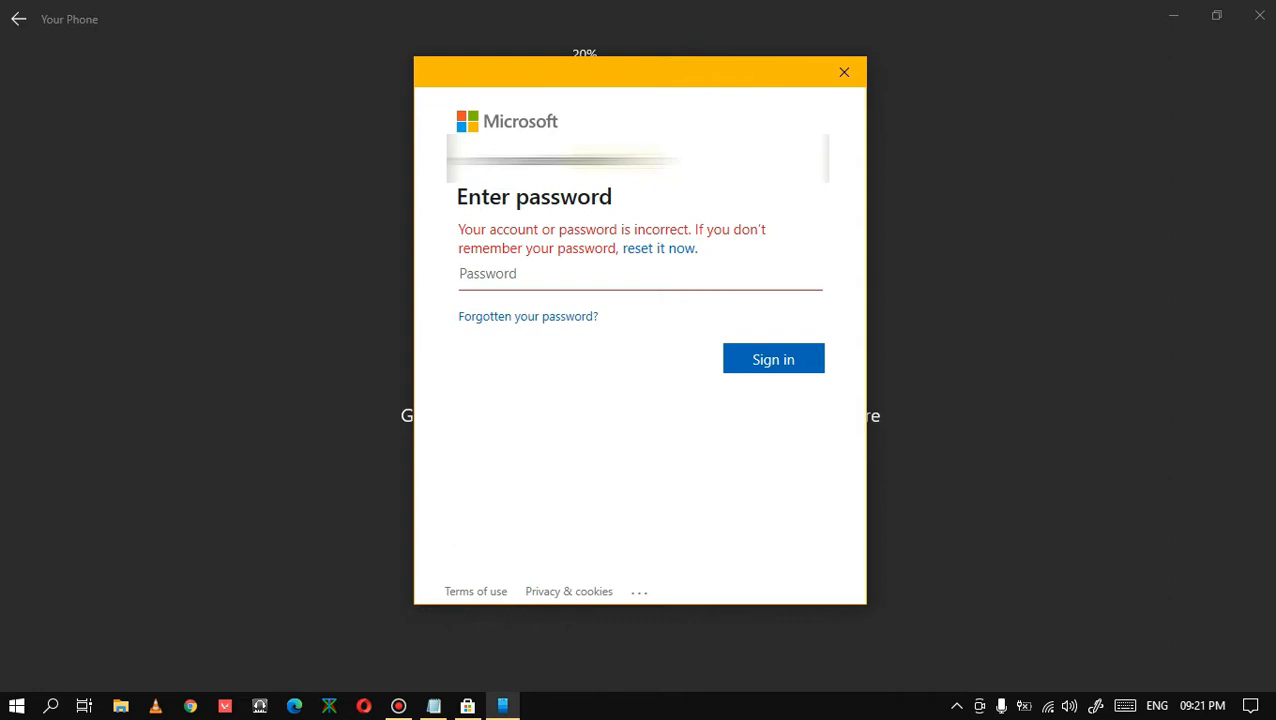
- Re-enter the account password, sign in and agree to use this account everywhere on the device
{"action": "type", "text": "************"}
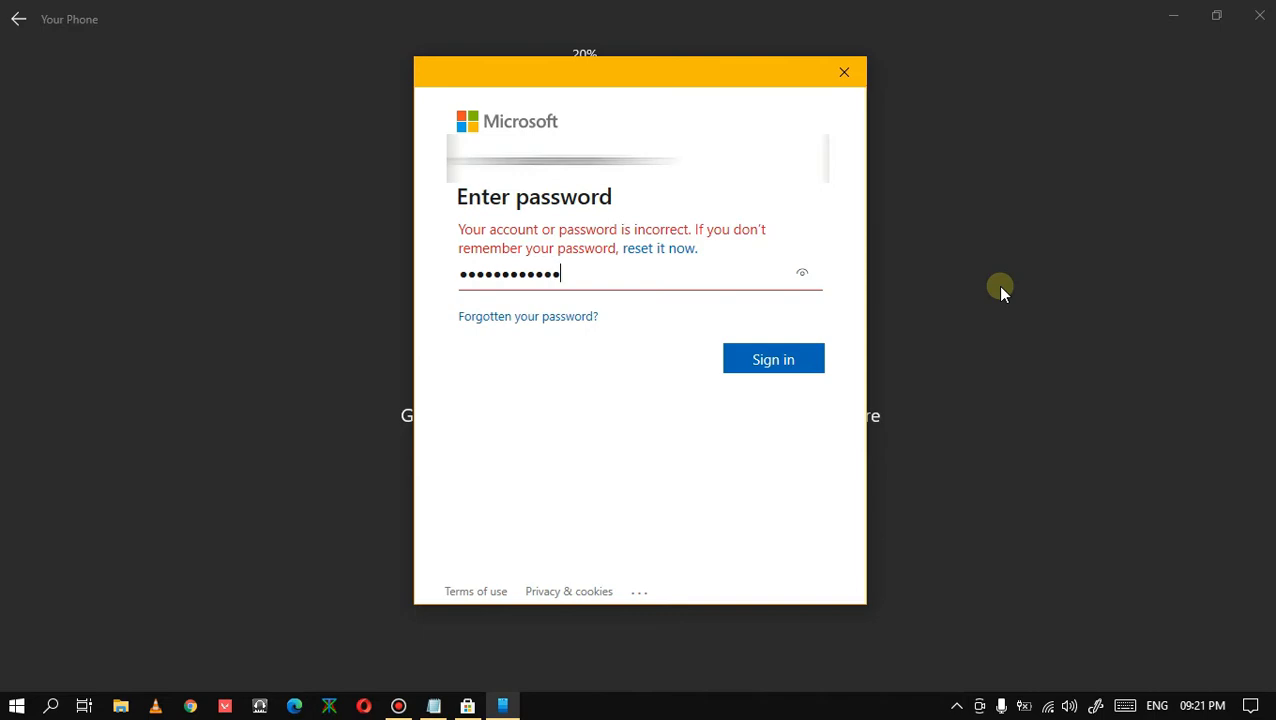
{"action": "left_click", "coordinate": [760, 364]}
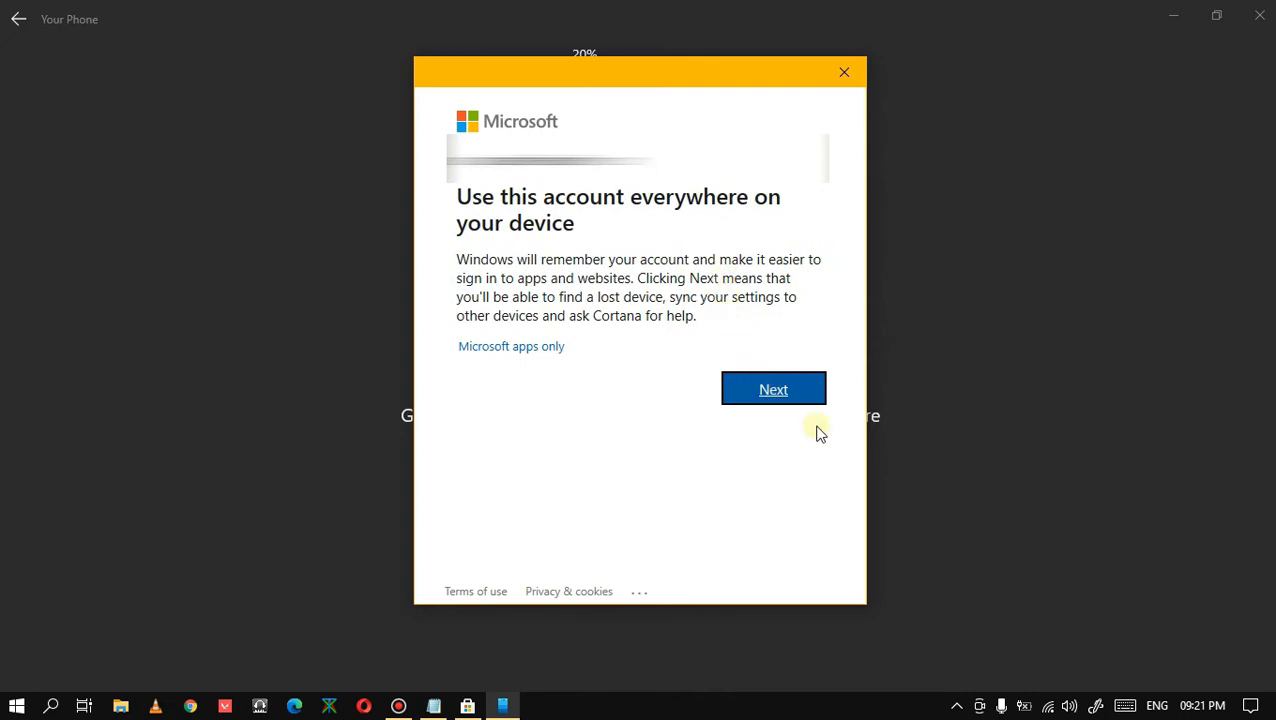
{"action": "left_click", "coordinate": [770, 400]}
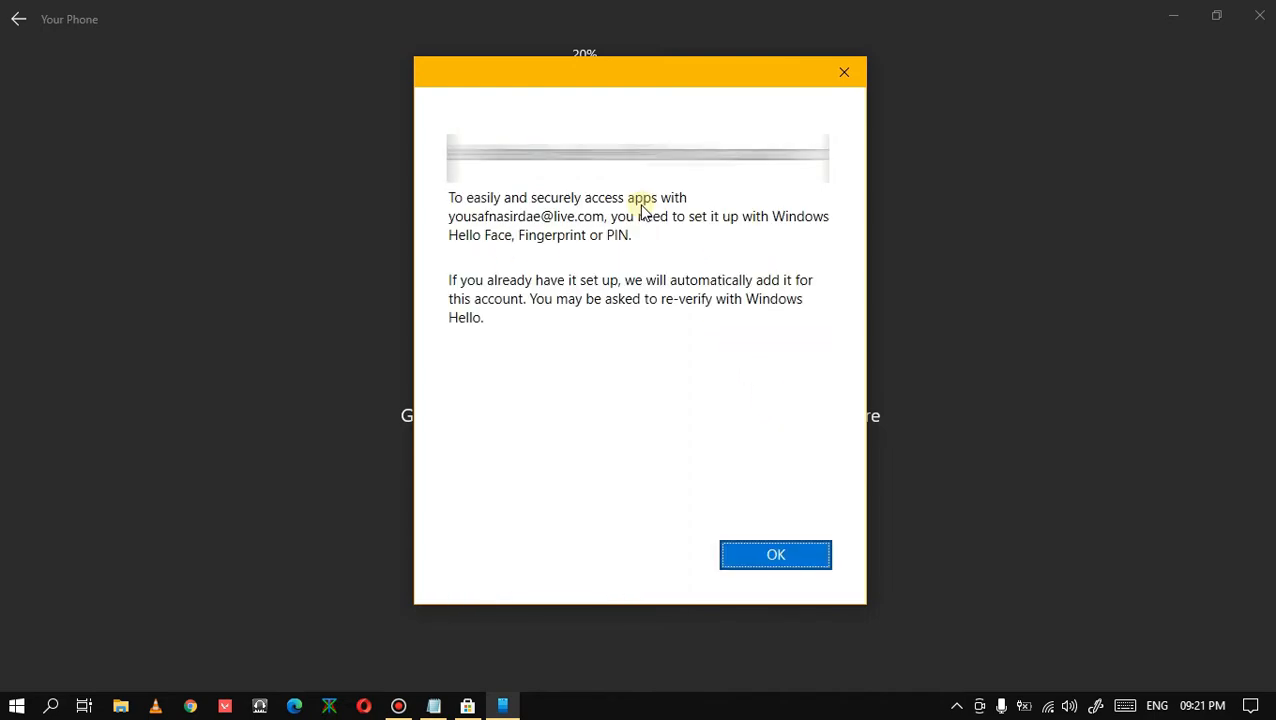
- Accept the Windows Hello setup for the account and verify the identity with the PIN
{"action": "left_click", "coordinate": [795, 566]}
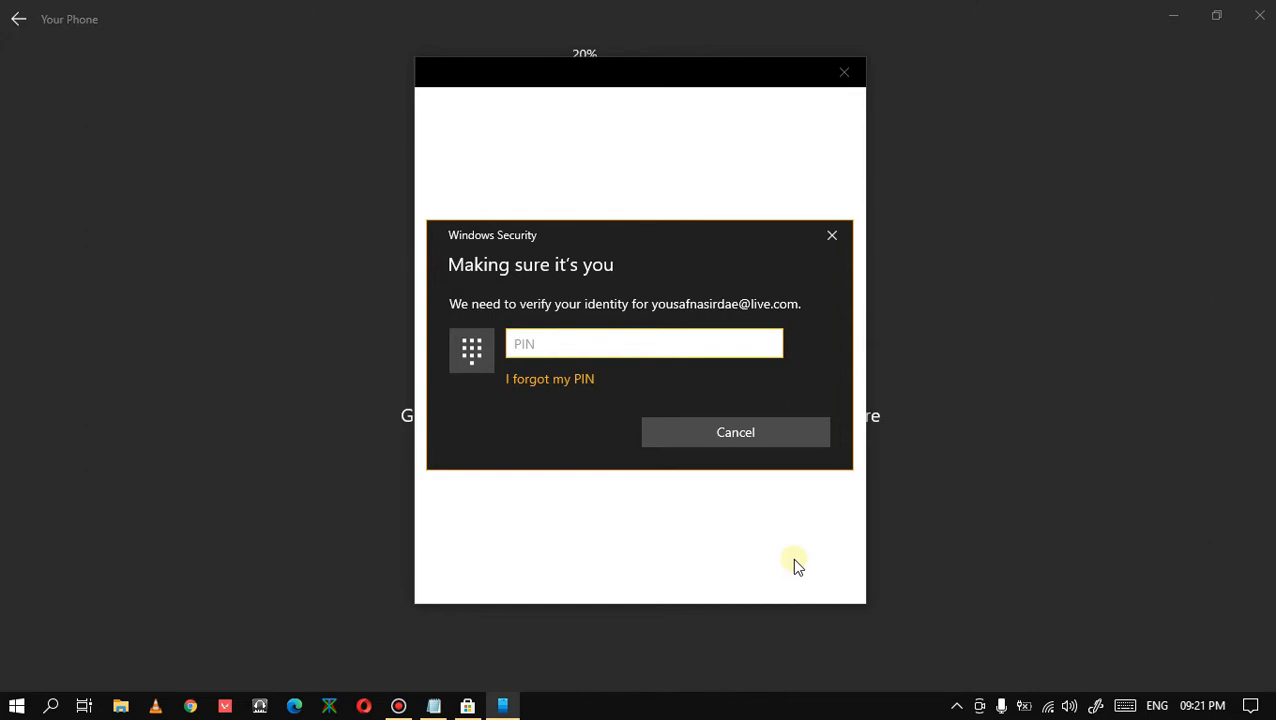
{"action": "type", "text": "****"}
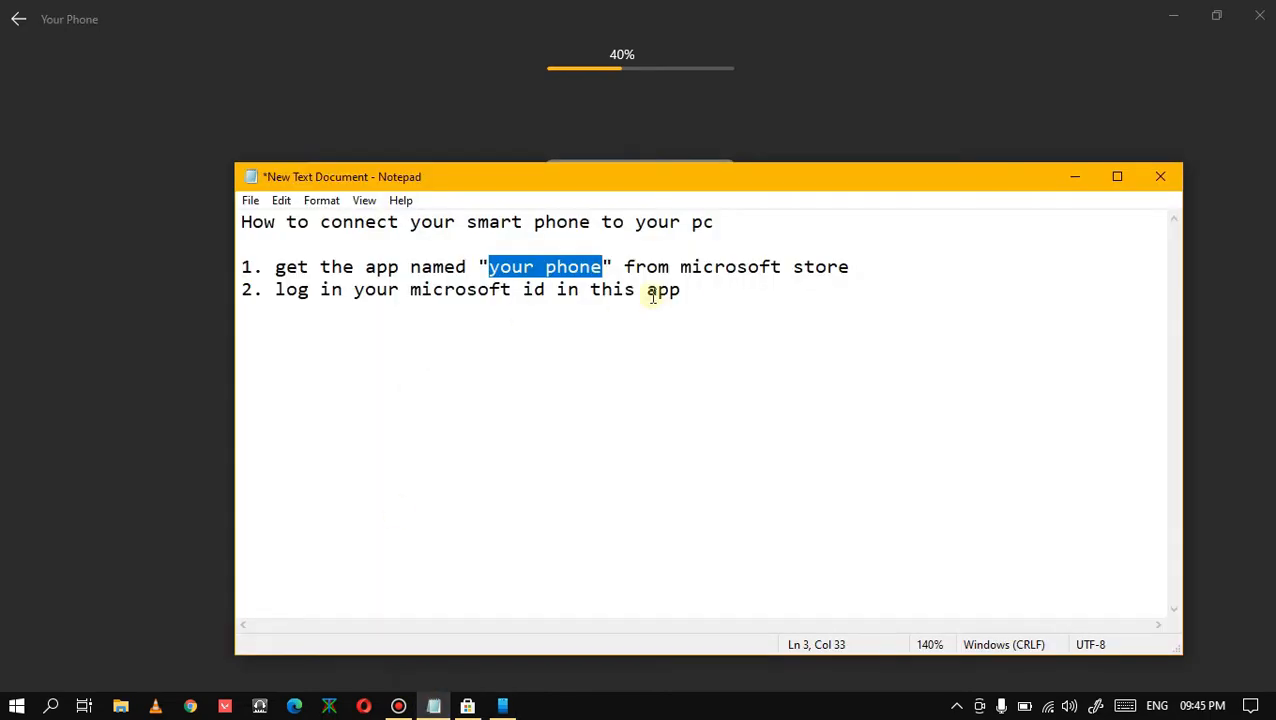
- Add the line "3.you can scan bar code or just log in to your phone manually by the same id you log in on pc"
{"action": "left_click", "coordinate": [719, 311]}
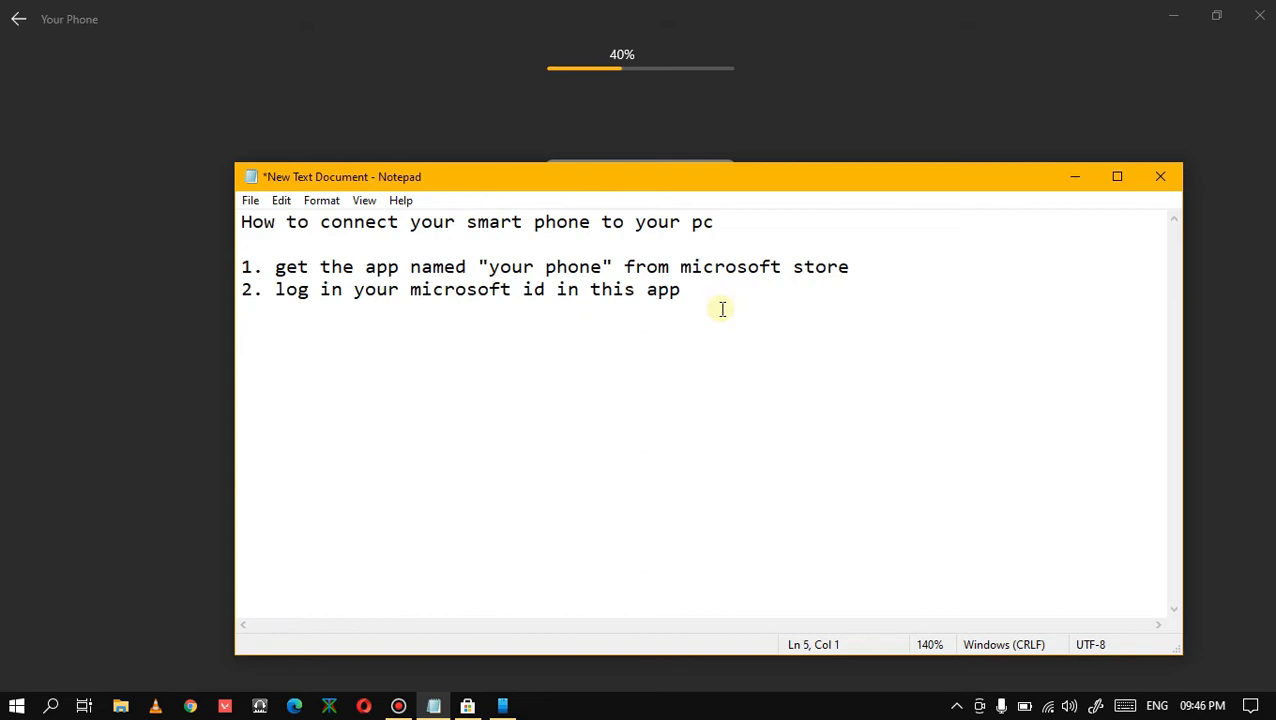
{"action": "type", "text": "3.you cn"}
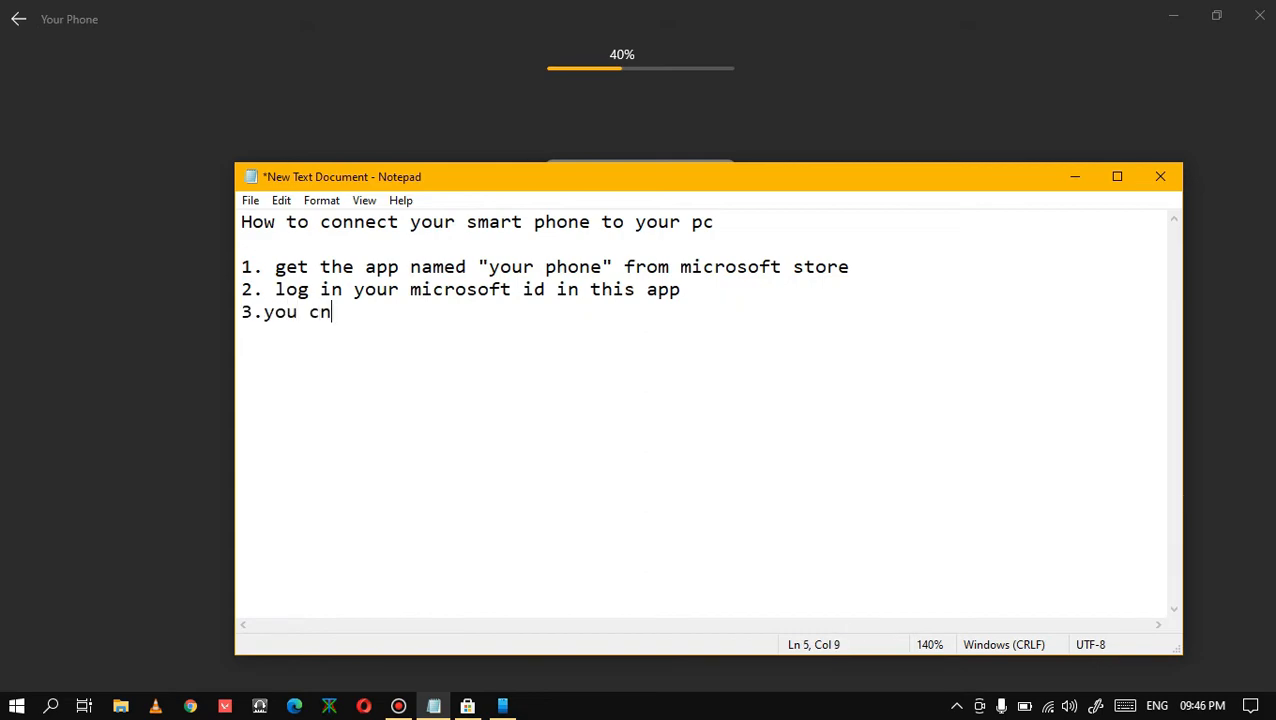
{"action": "key", "text": "BackSpace"}
{"action": "key", "text": "BackSpace"}
{"action": "type", "text": "an scan bara"}
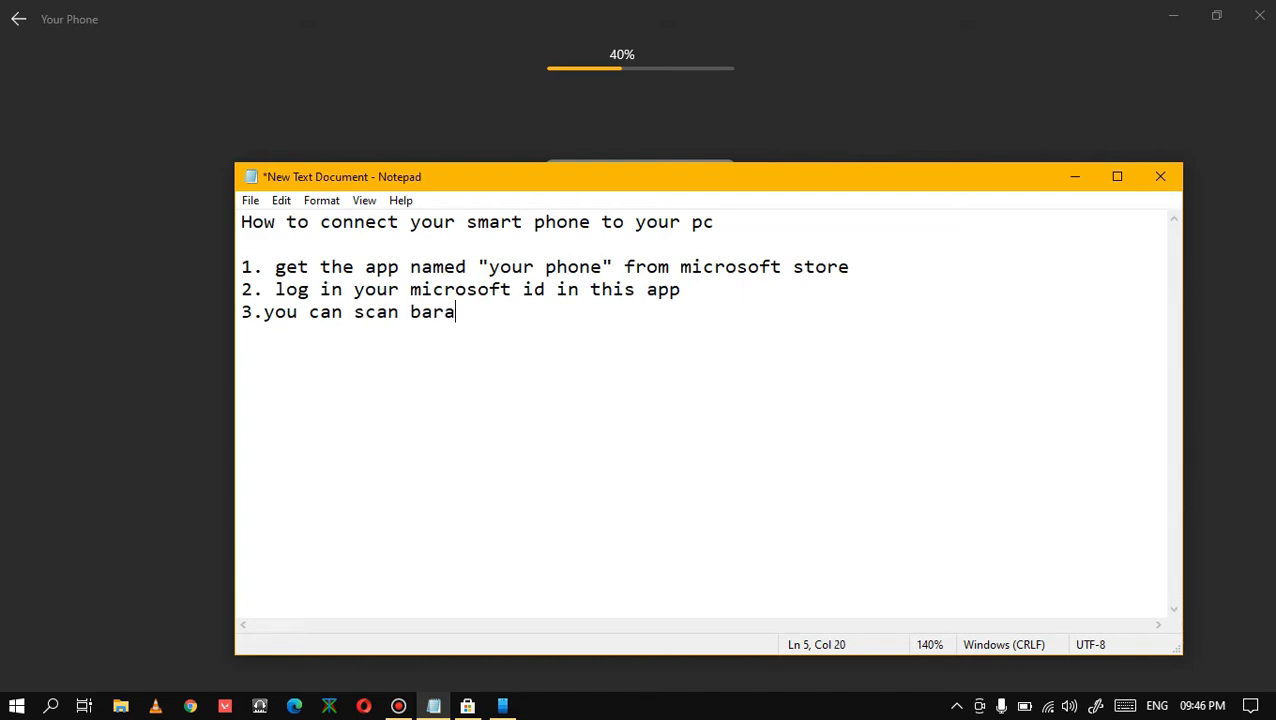
{"action": "key", "text": "BackSpace"}
{"action": "type", "text": "cord"}
{"action": "key", "text": "BackSpace"}
{"action": "key", "text": "BackSpace"}
{"action": "type", "text": "de or jus"}
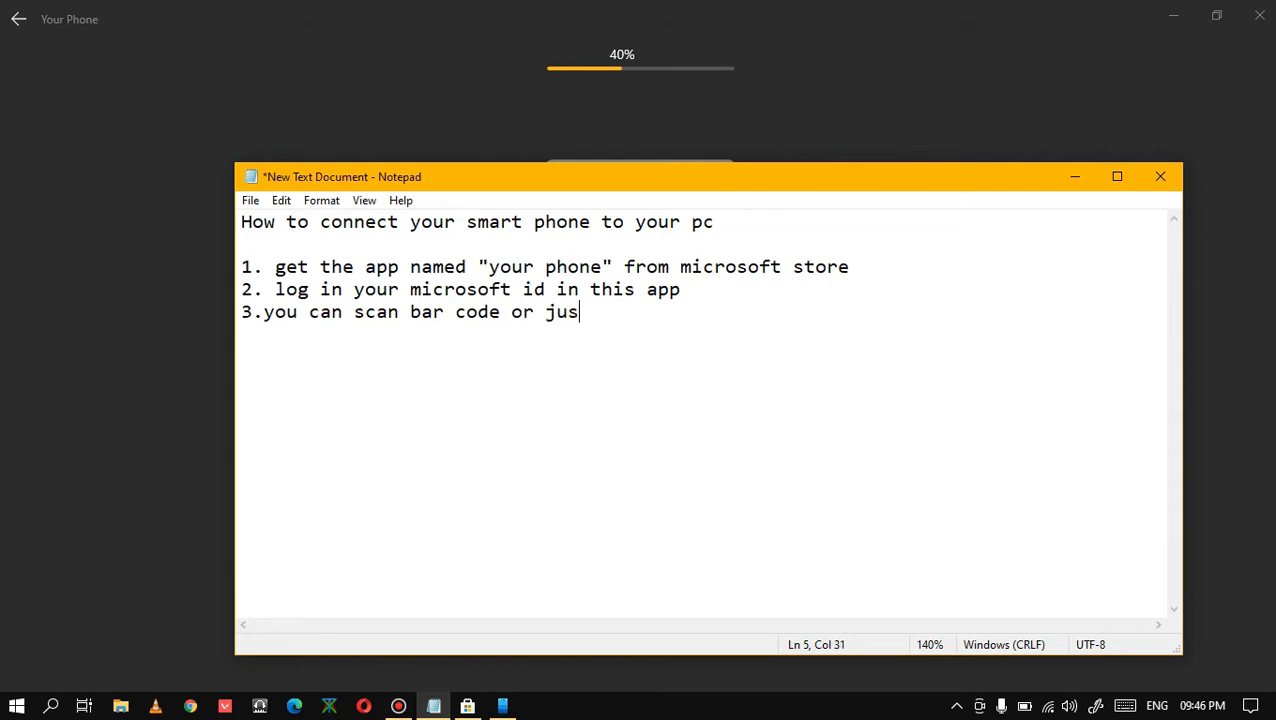
{"action": "key", "text": "BackSpace"}
{"action": "type", "text": "st log in t"}
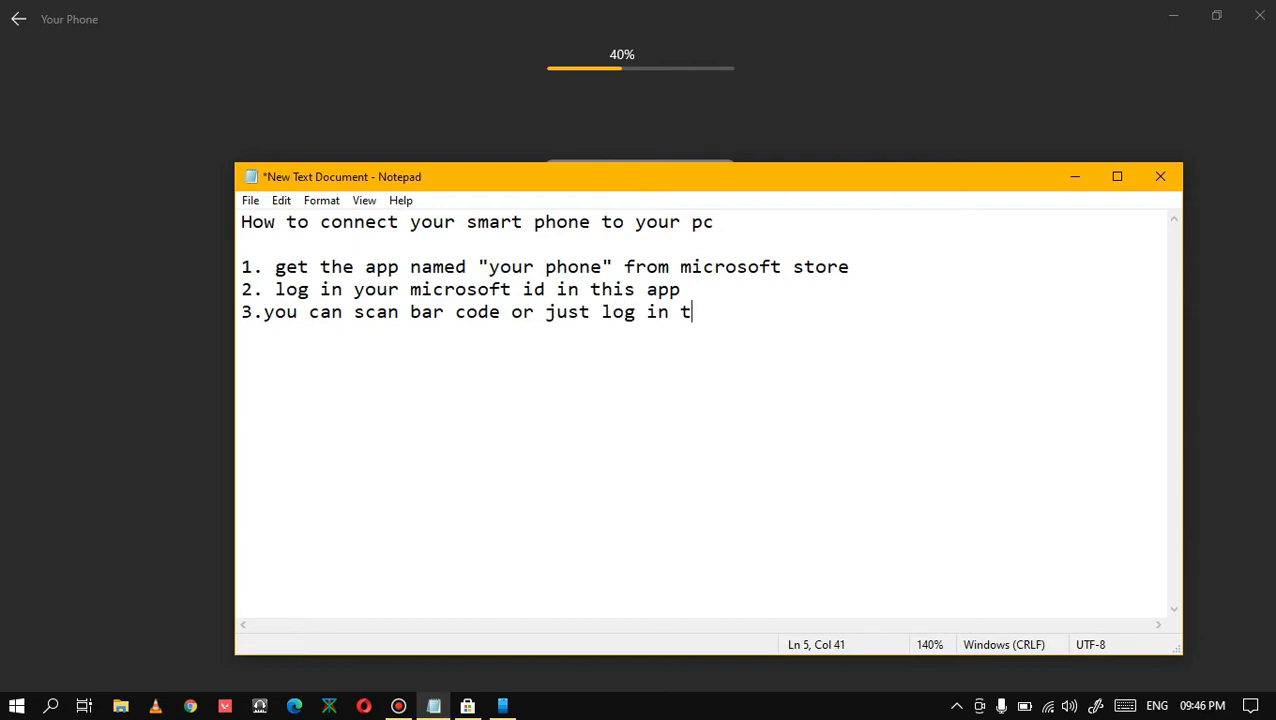
{"action": "type", "text": "o your pho"}
{"action": "type", "text": "ne"}
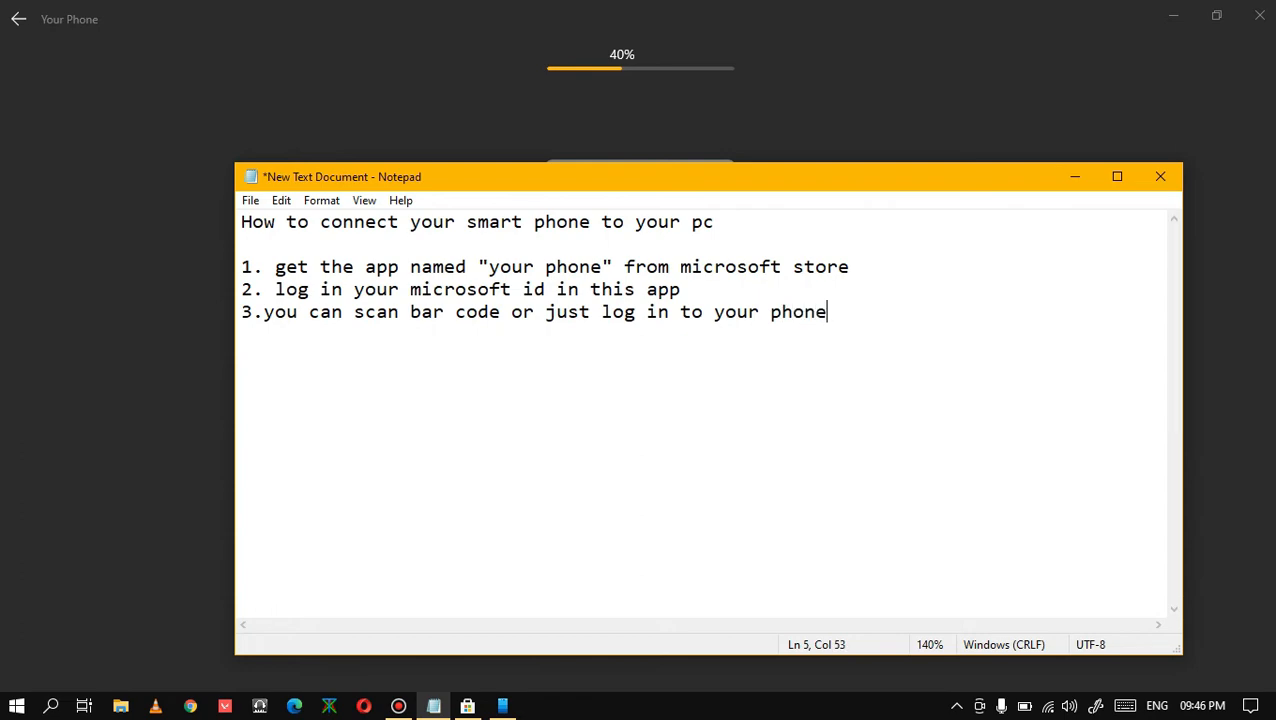
{"action": "type", "text": " manually"}
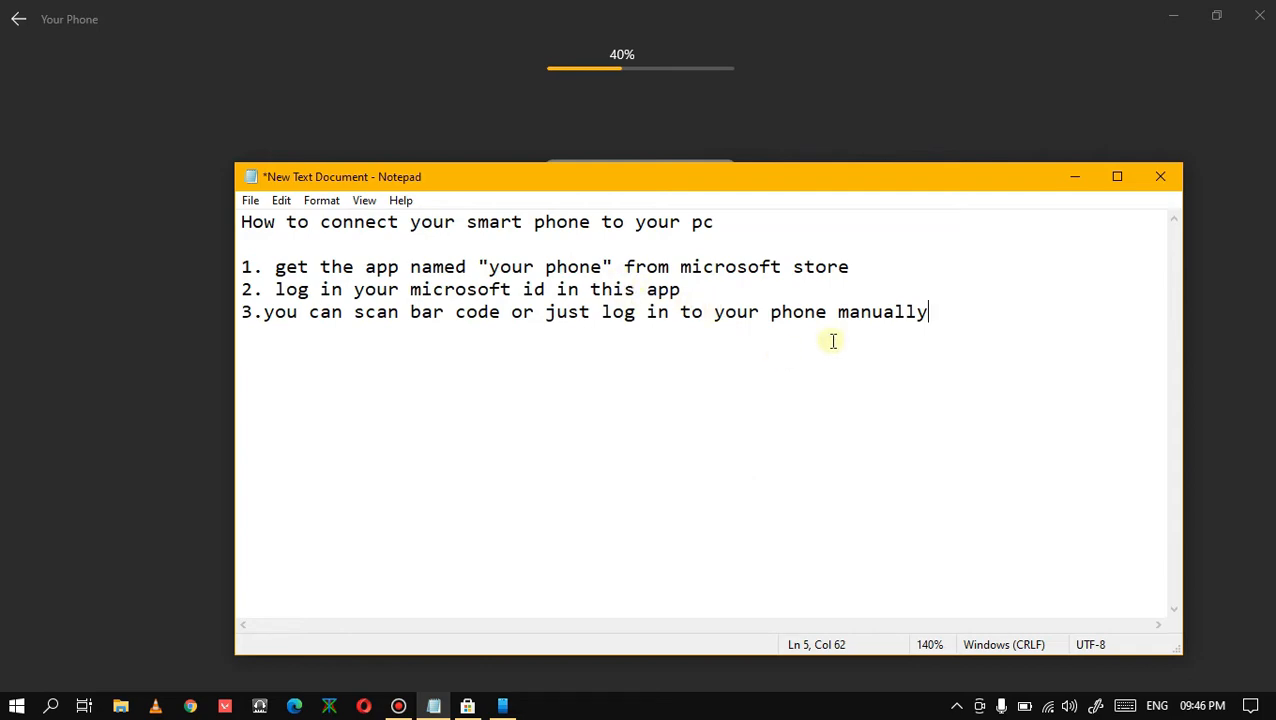
{"action": "type", "text": " by the sam"}
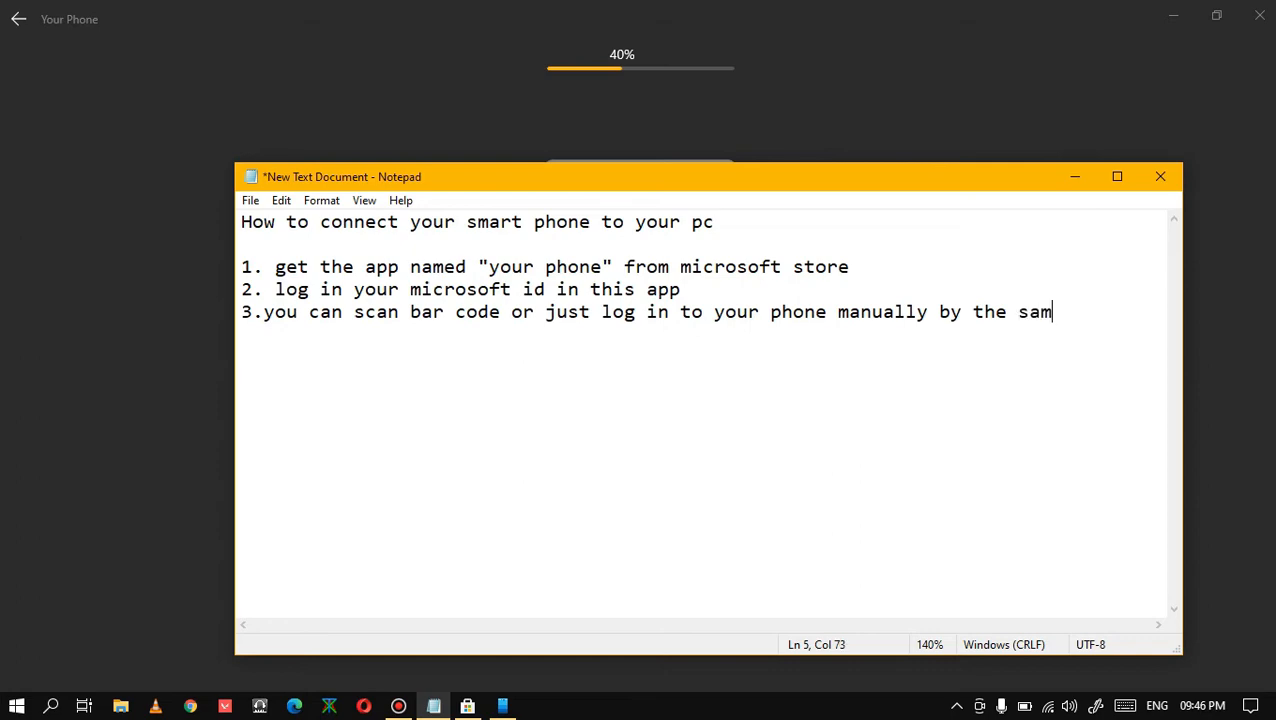
{"action": "type", "text": "e id you "}
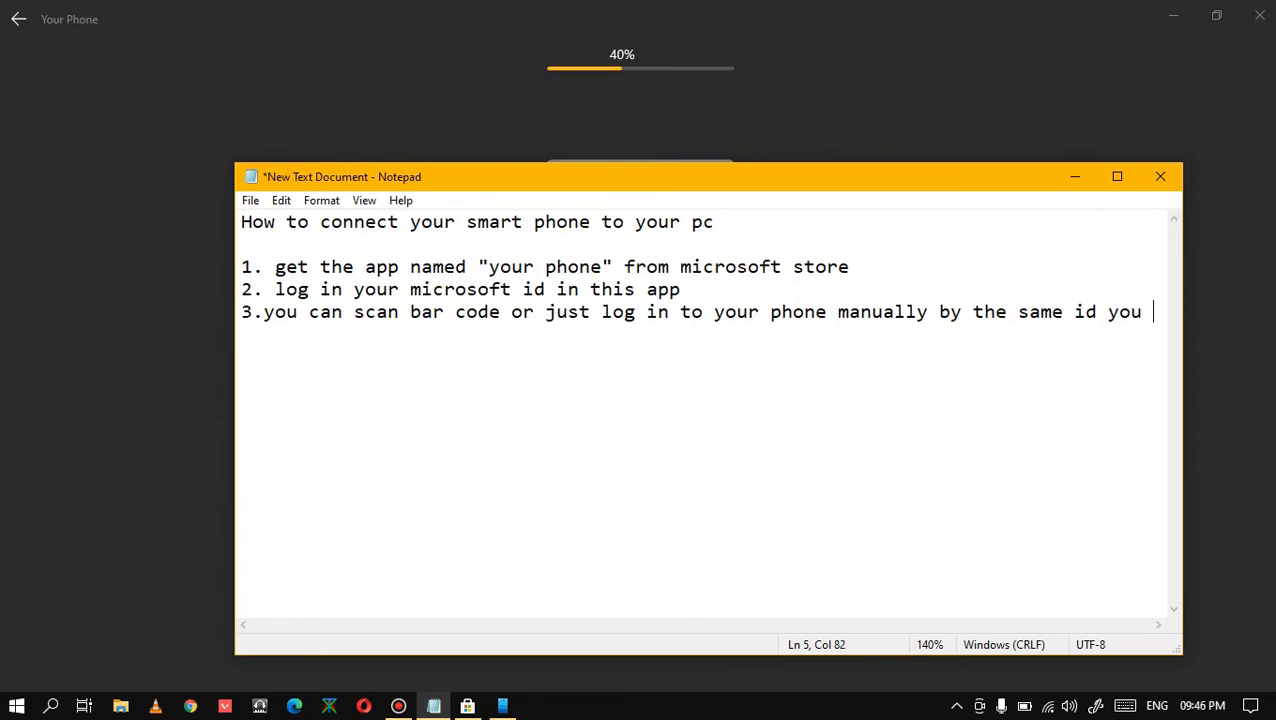
{"action": "type", "text": "log in o"}
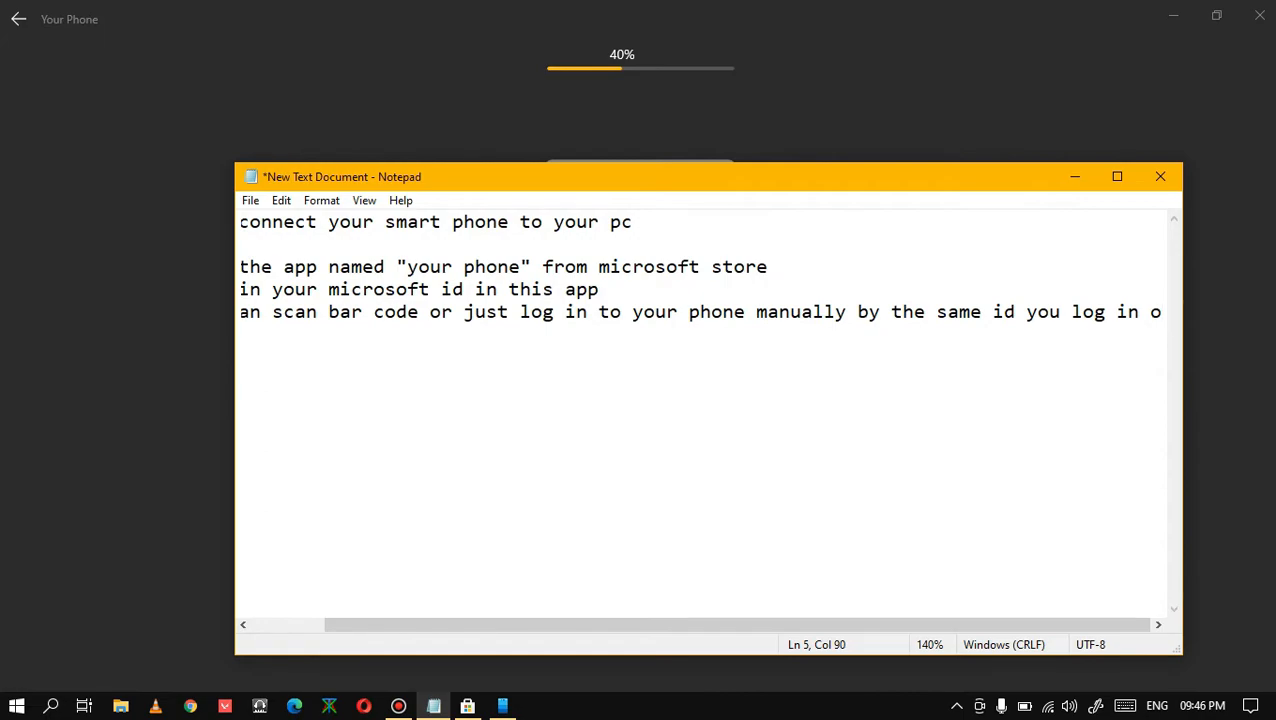
{"action": "type", "text": "n pc"}
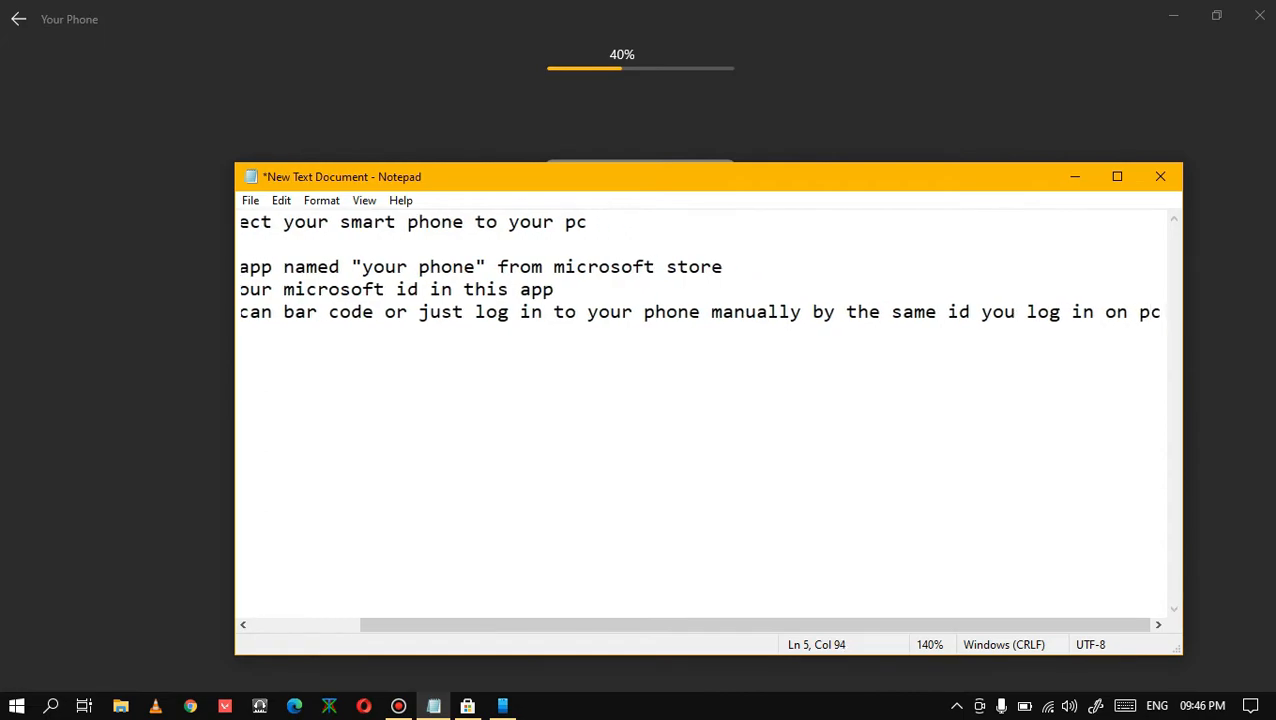
- Maximize the notes window and highlight the whole third instruction to review it
{"action": "left_click", "coordinate": [1117, 177]}
{"action": "left_click_drag", "start_coordinate": [1105, 142], "coordinate": [5, 143]}
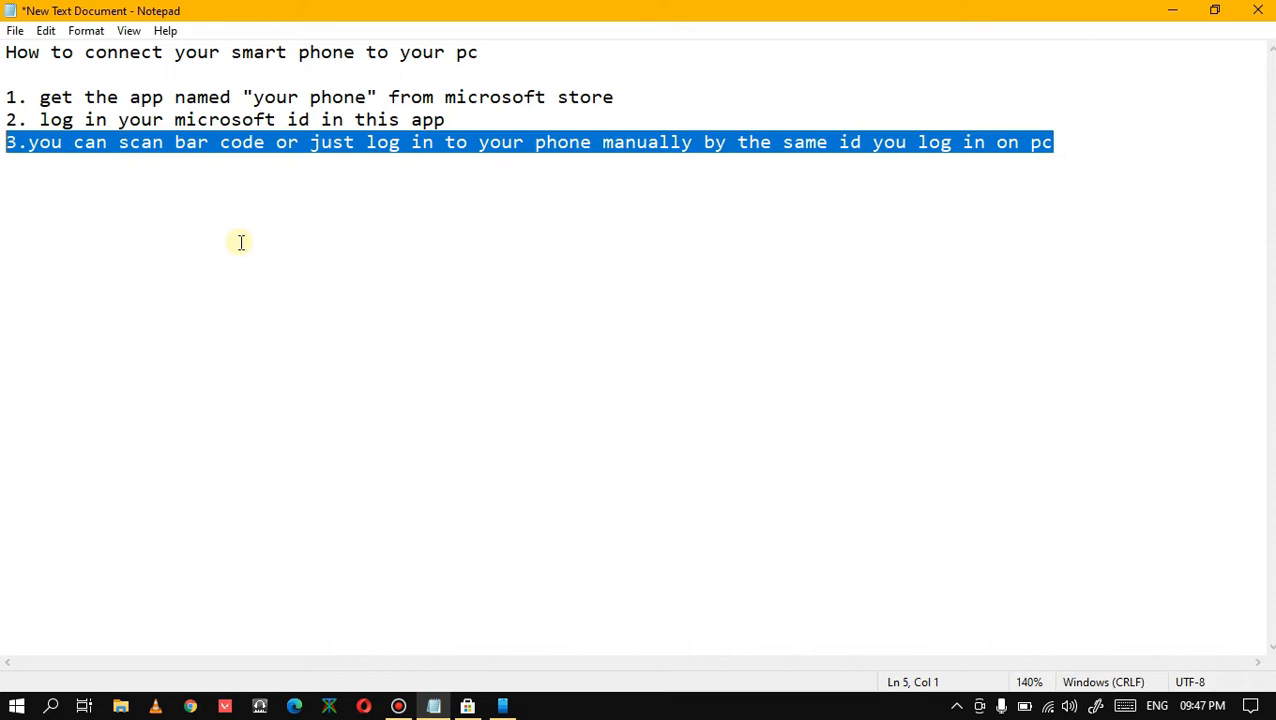
{"action": "left_click", "coordinate": [592, 319]}
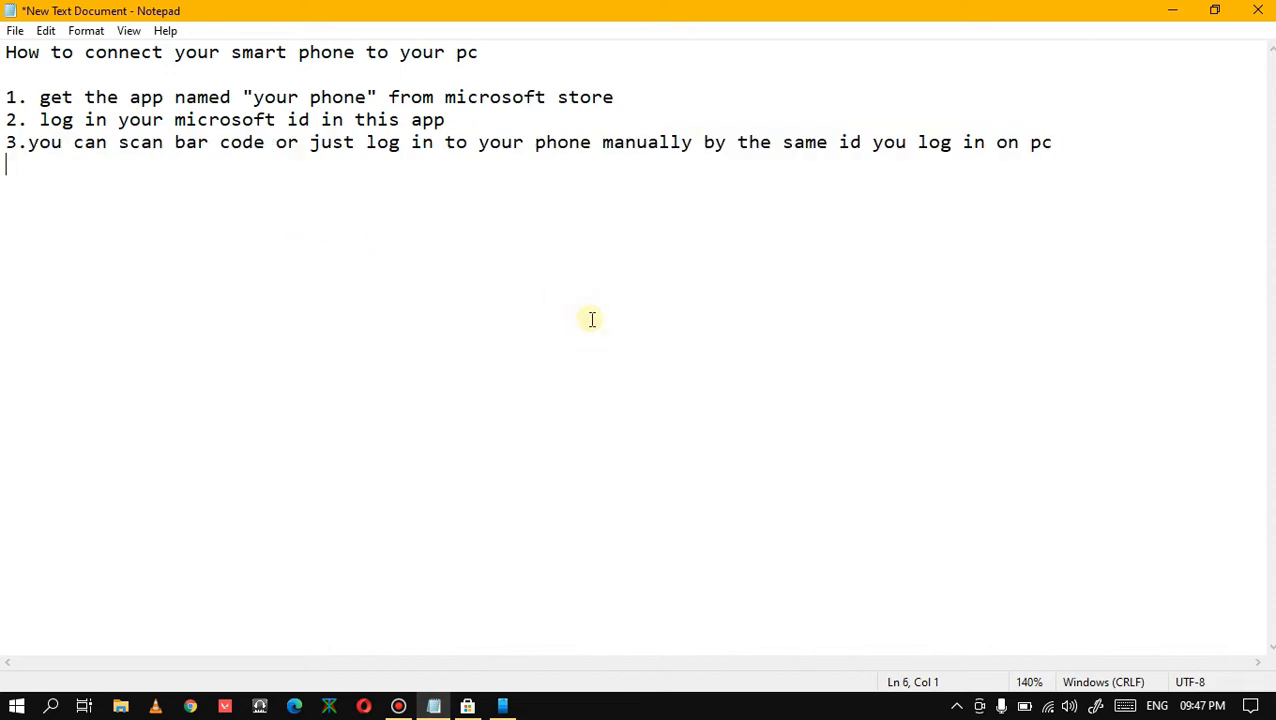
- Return to Your Phone, confirm that Your Phone Companion is installed and generate the QR code for linking
{"action": "left_click", "coordinate": [1172, 12]}
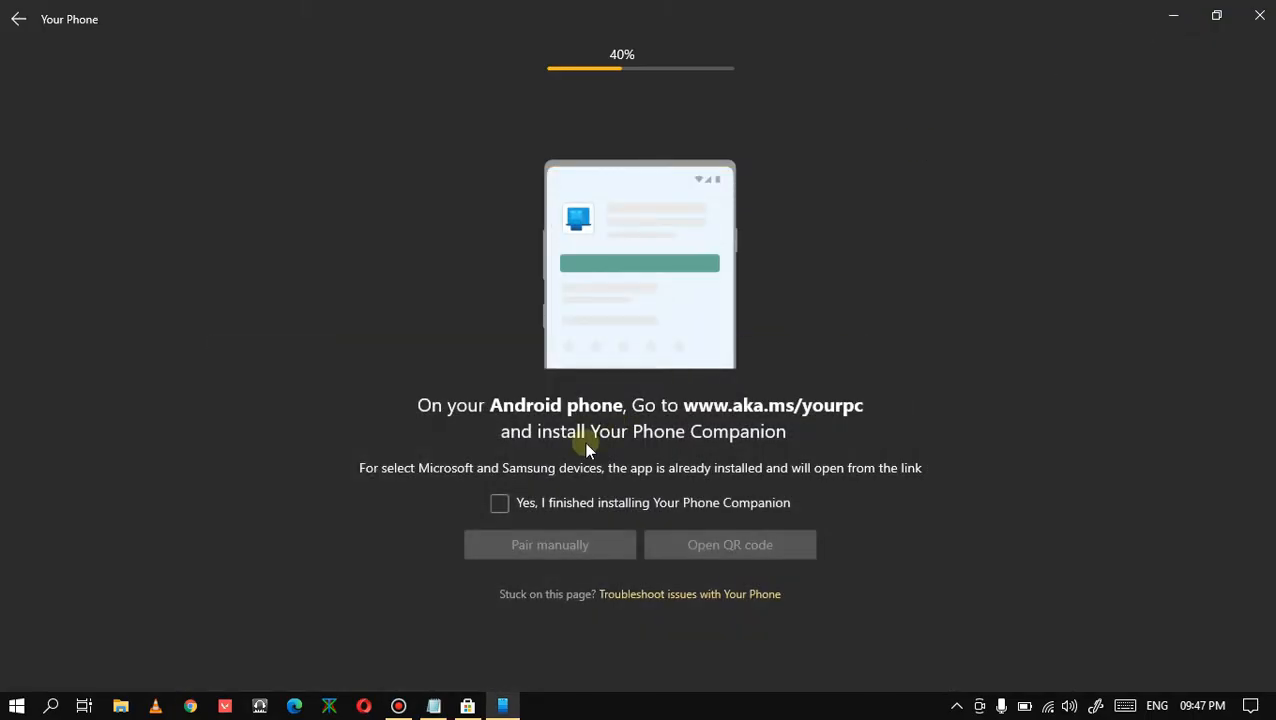
{"action": "left_click", "coordinate": [519, 504]}
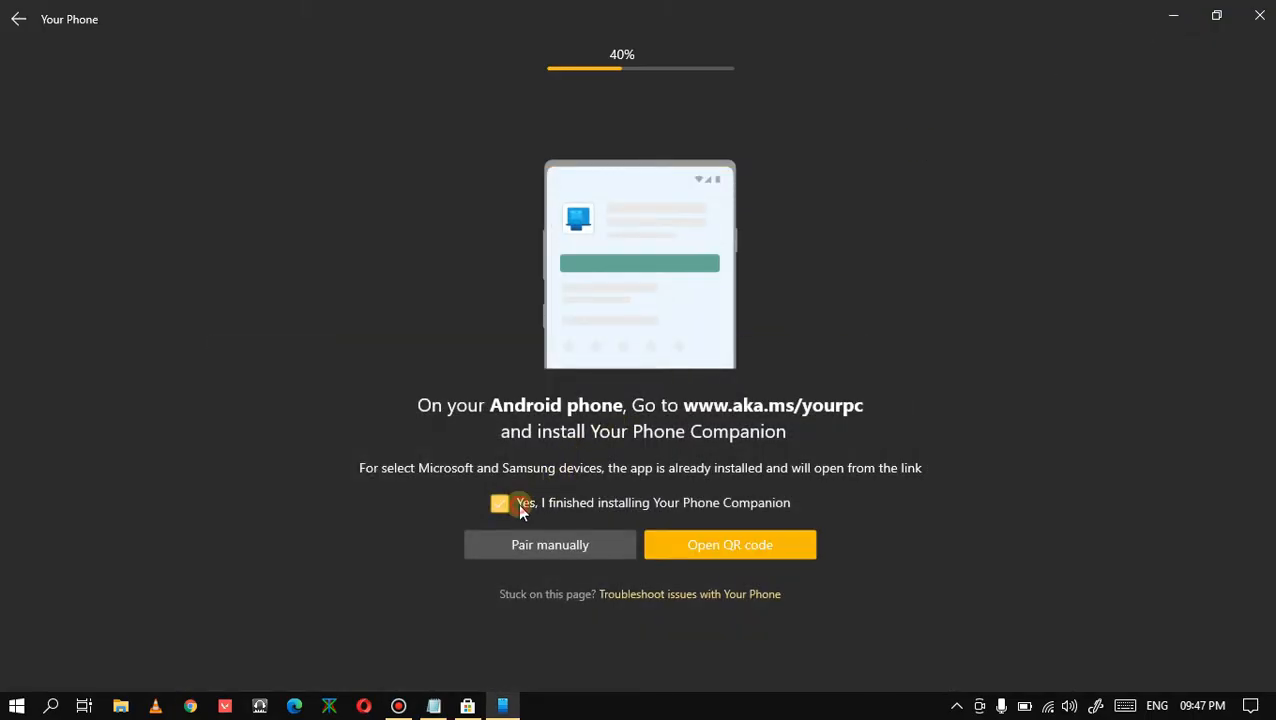
{"action": "left_click", "coordinate": [716, 541]}
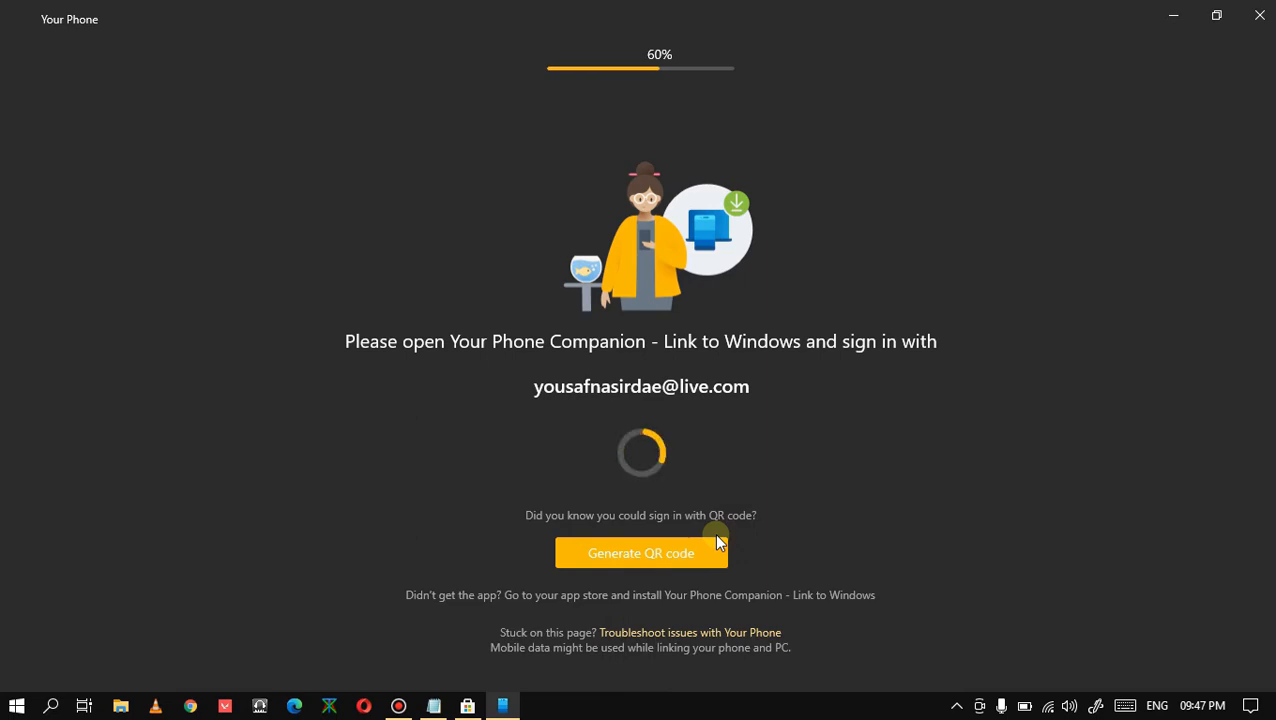
{"action": "left_click", "coordinate": [716, 540]}
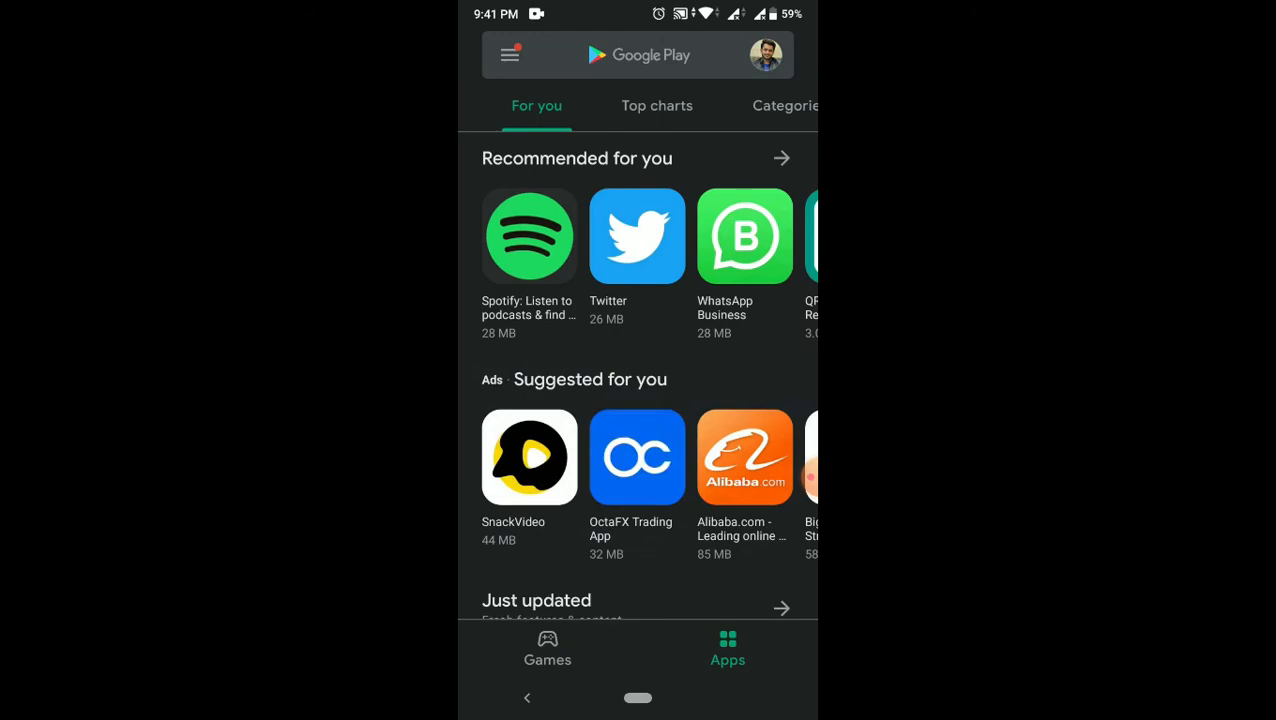
- Search Google Play on the phone for "your phone com" and open the Your Phone Companion - Link to Windows page
{"action": "left_click", "coordinate": [627, 55]}
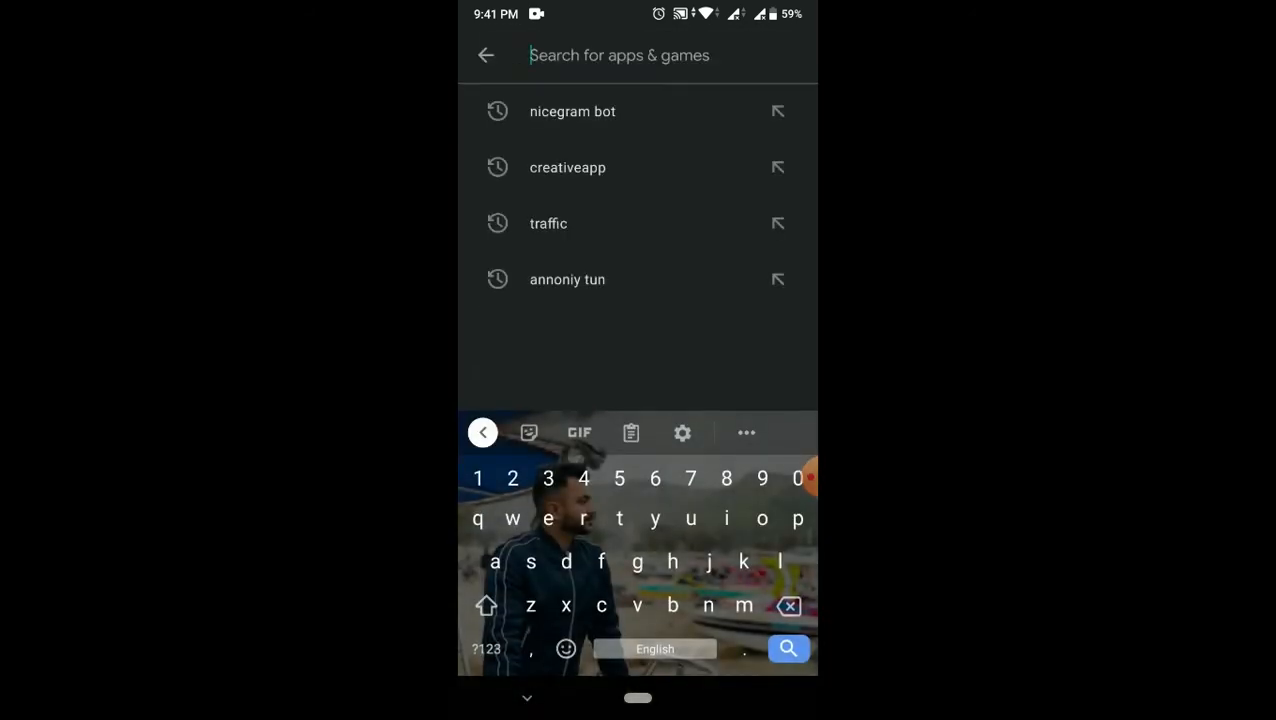
{"action": "type", "text": "yo"}
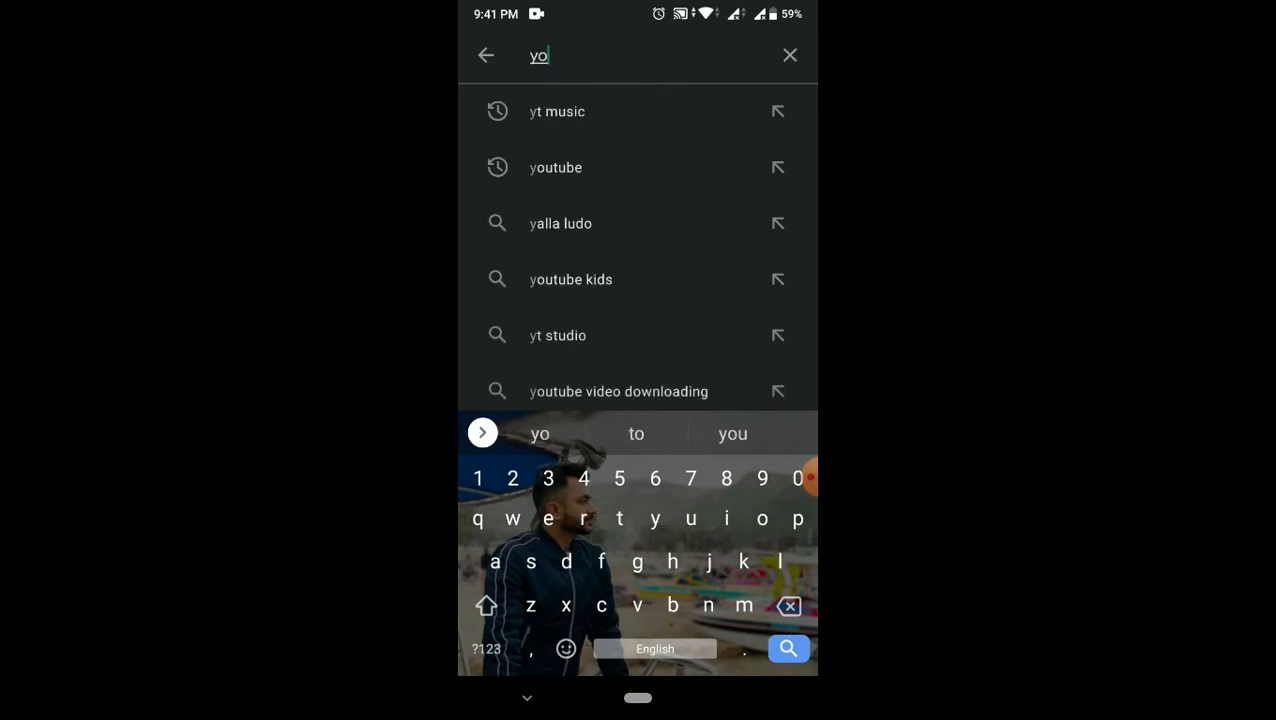
{"action": "type", "text": "ur "}
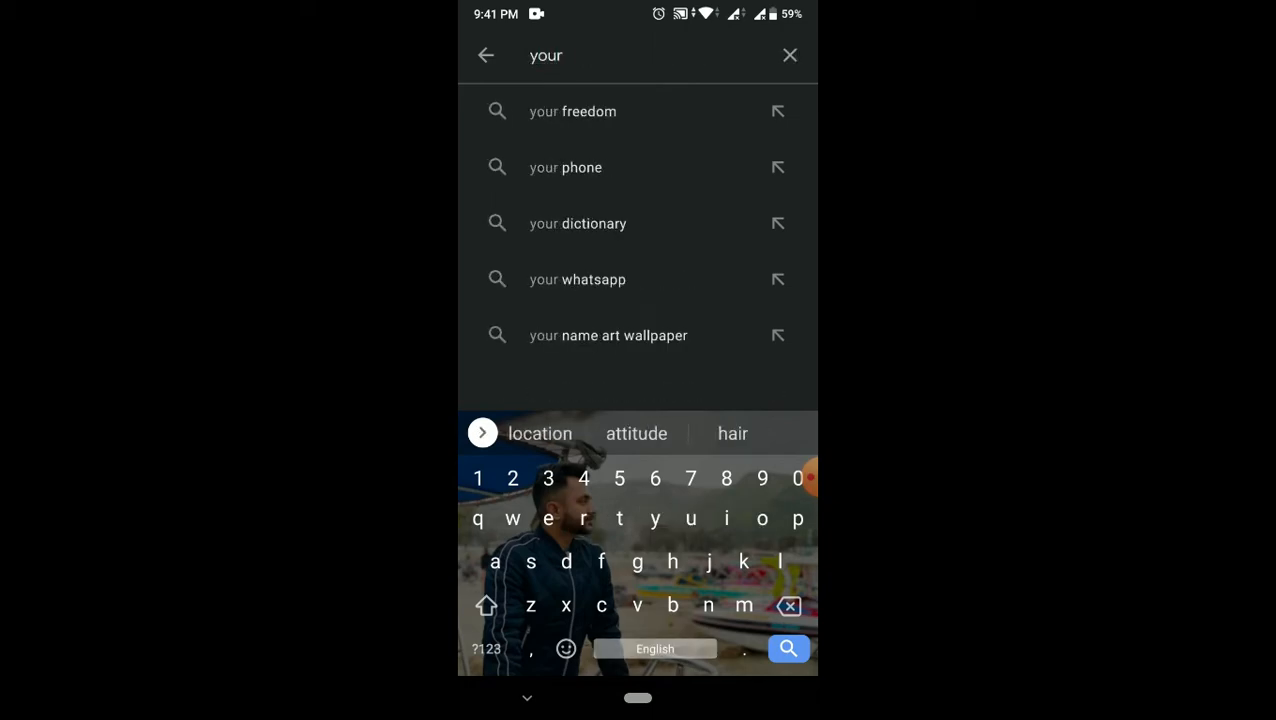
{"action": "type", "text": "p"}
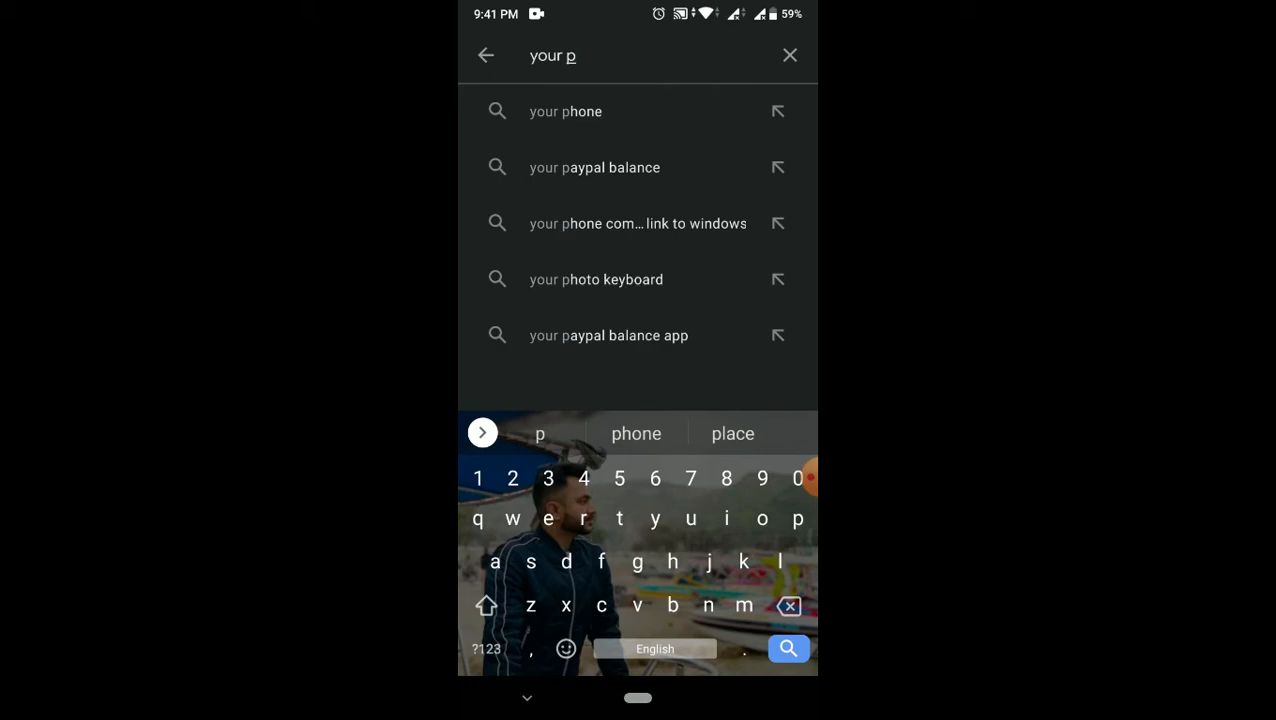
{"action": "type", "text": "ho"}
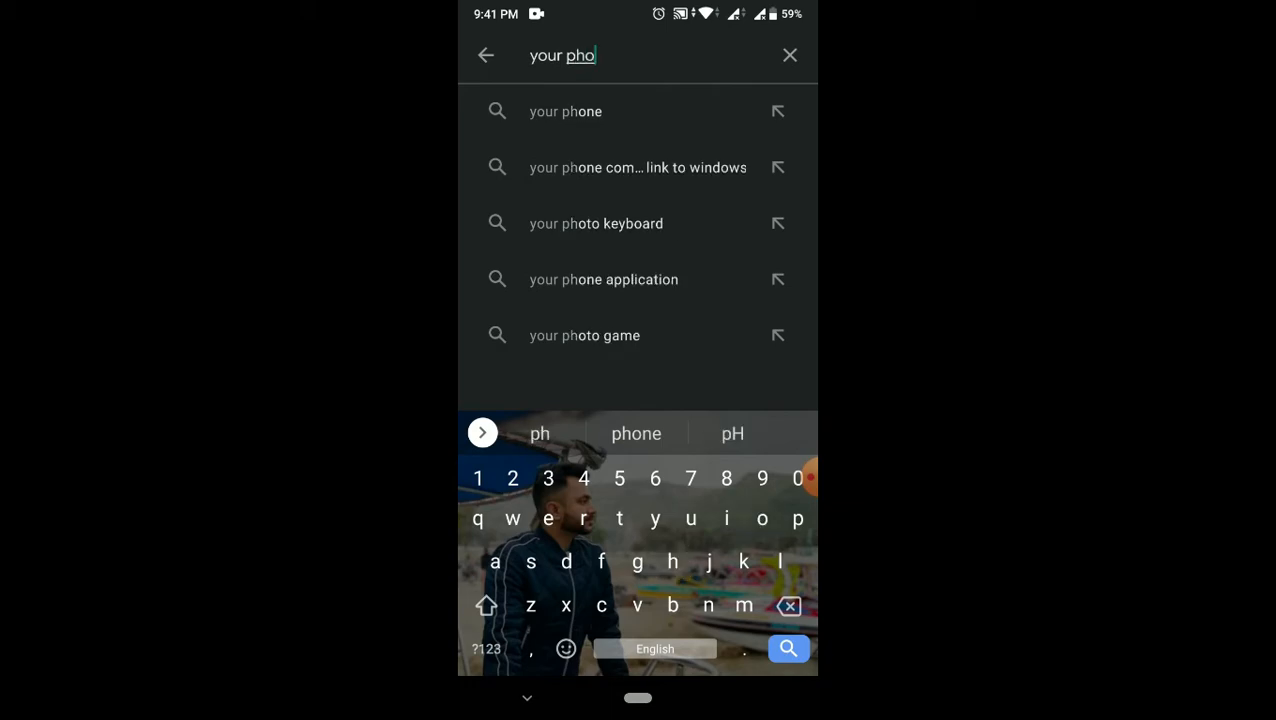
{"action": "type", "text": "ne com"}
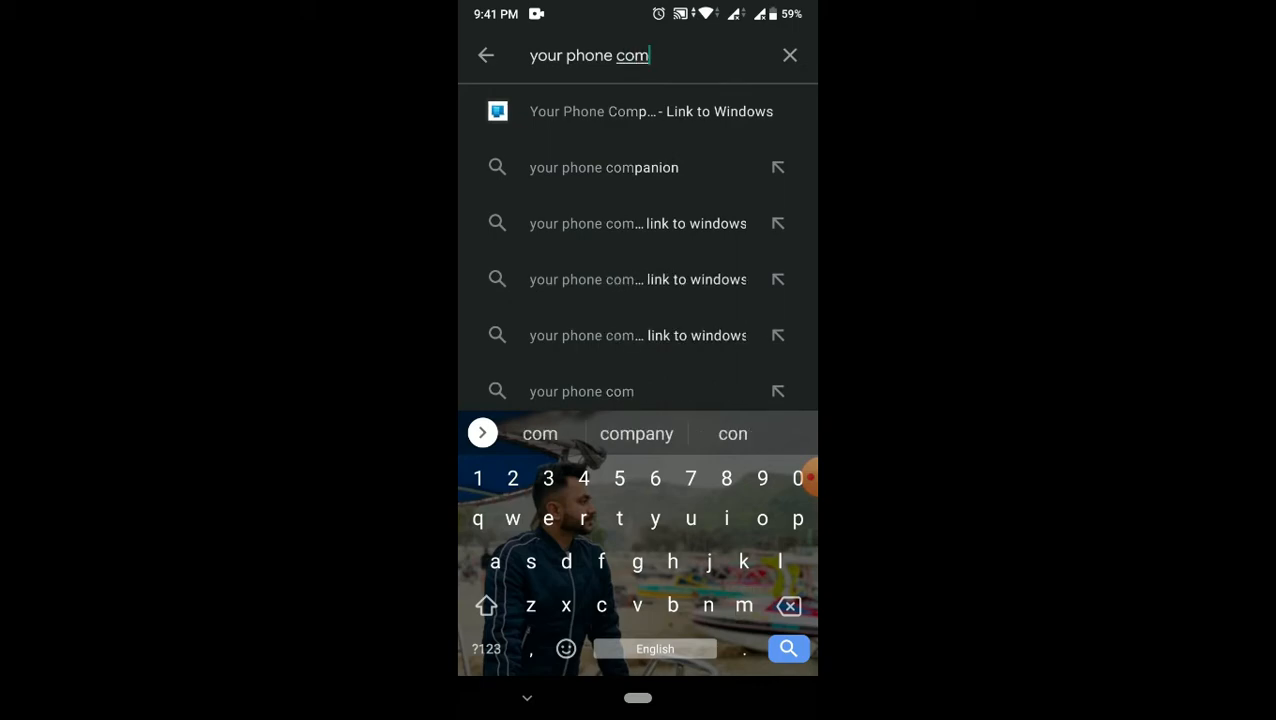
{"action": "left_click", "coordinate": [640, 111]}
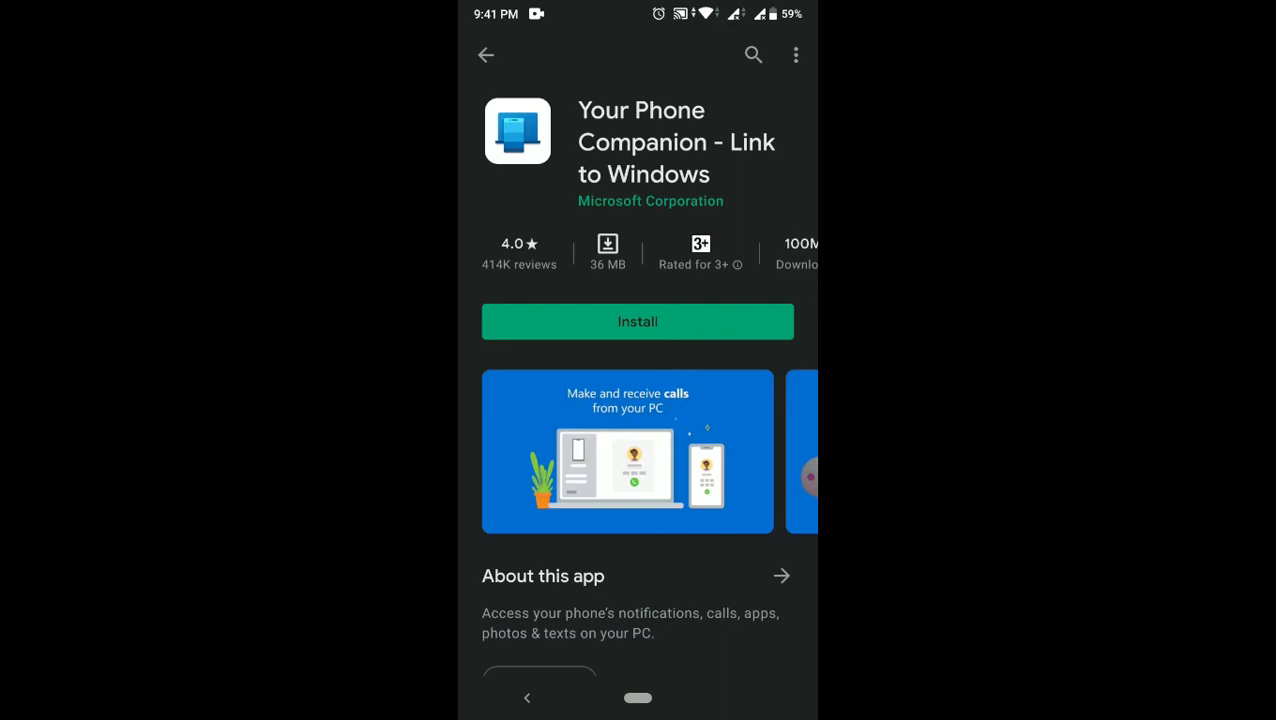
- Install and open Your Phone Companion on the phone, choosing to link with the PC's QR code
{"action": "left_click", "coordinate": [637, 321]}
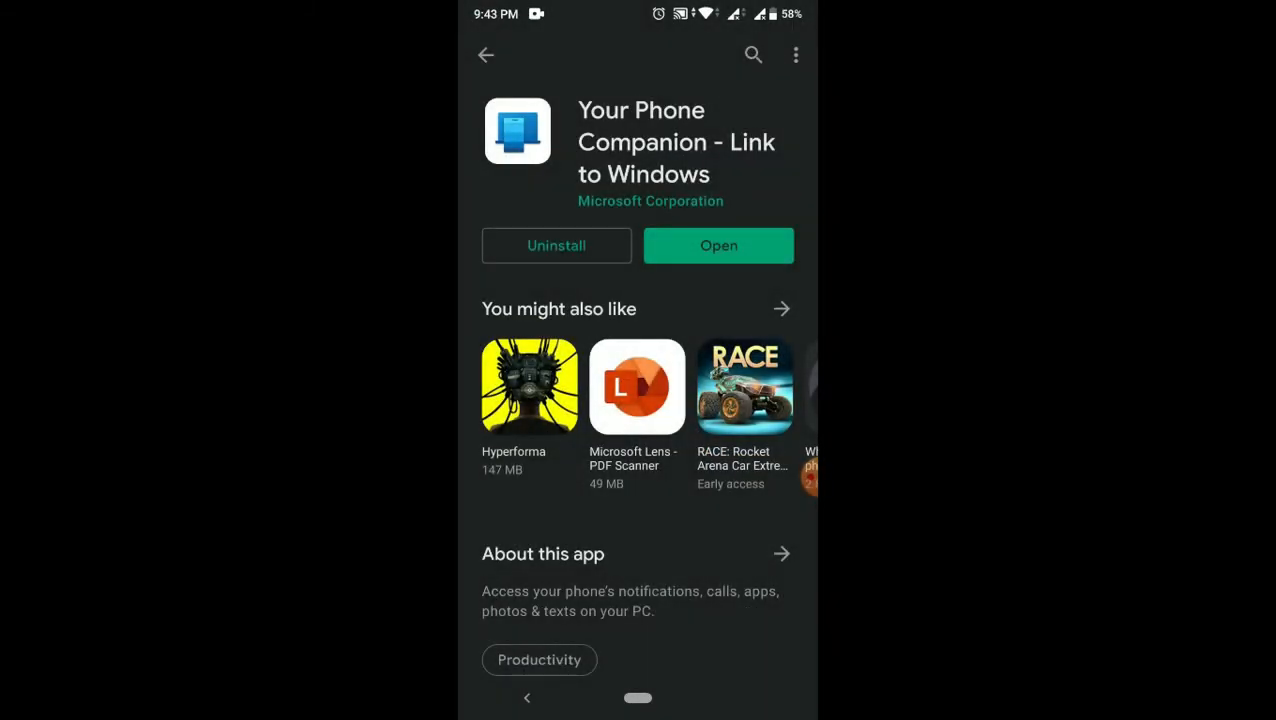
{"action": "left_click", "coordinate": [718, 245]}
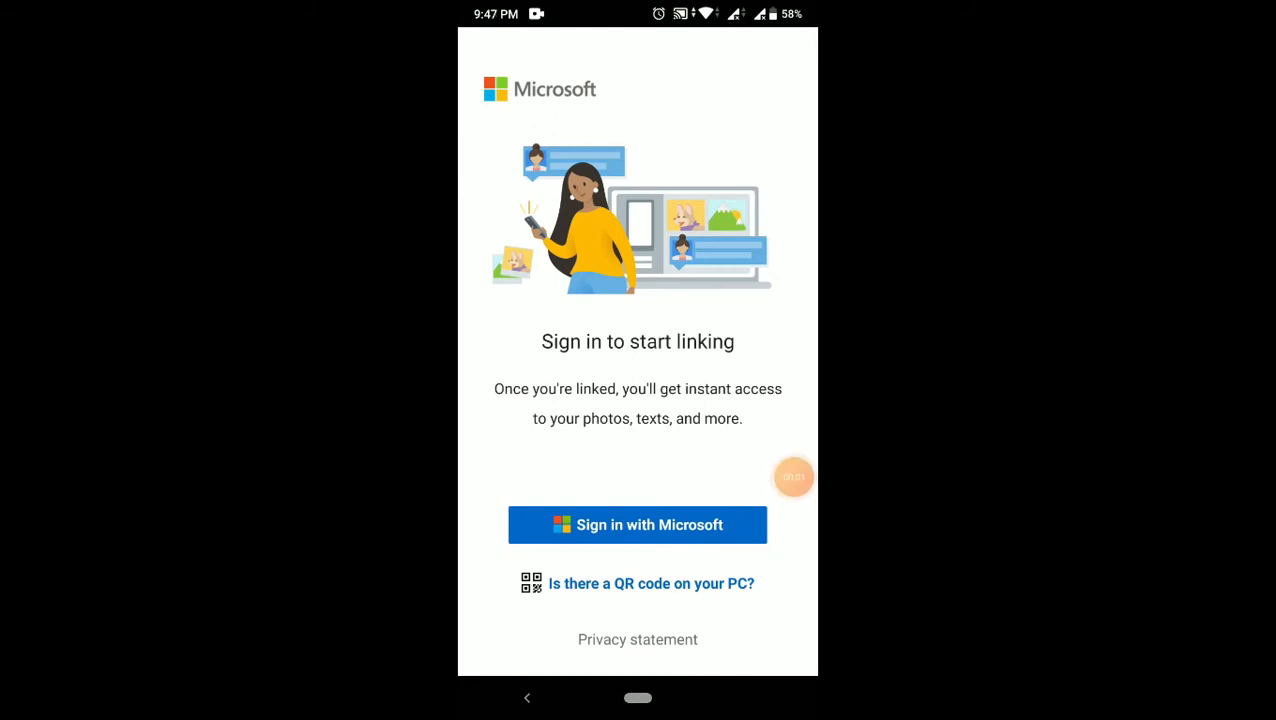
{"action": "left_click", "coordinate": [637, 583]}
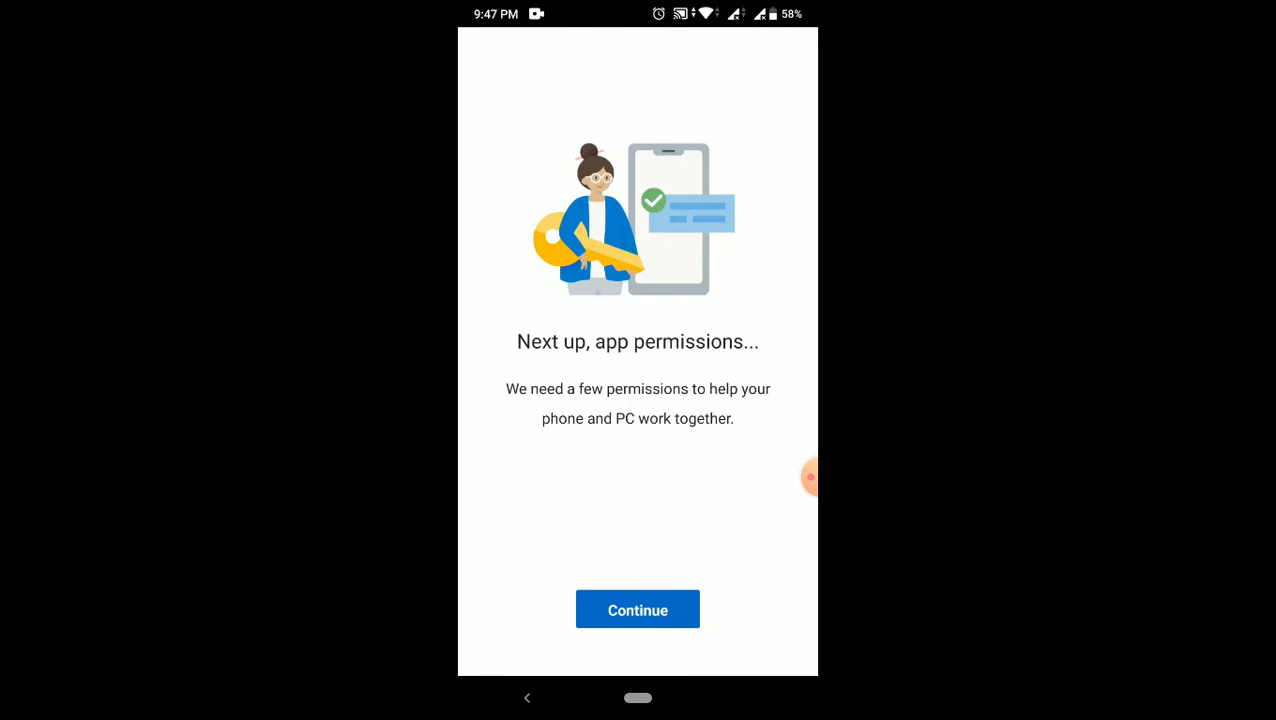
- Allow all four permissions requested by Your Phone Companion and let it always run in the background
{"action": "left_click", "coordinate": [638, 610]}
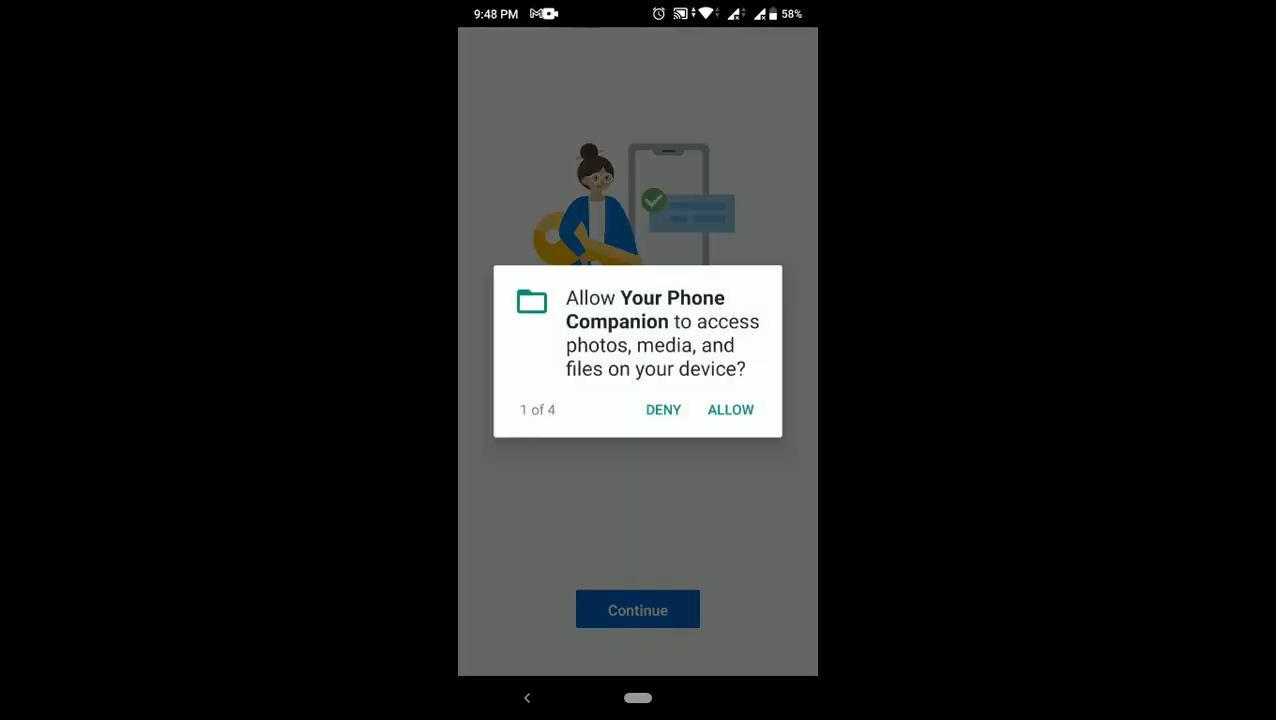
{"action": "left_click", "coordinate": [730, 409]}
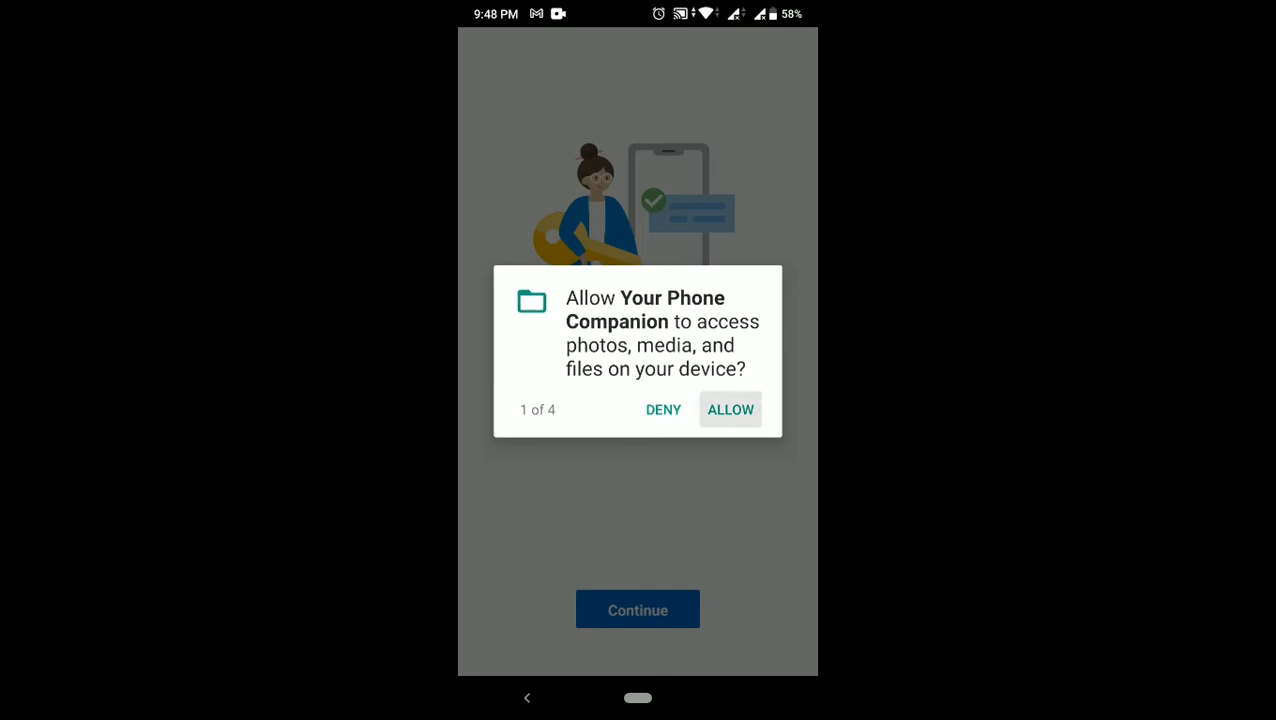
{"action": "left_click", "coordinate": [730, 409]}
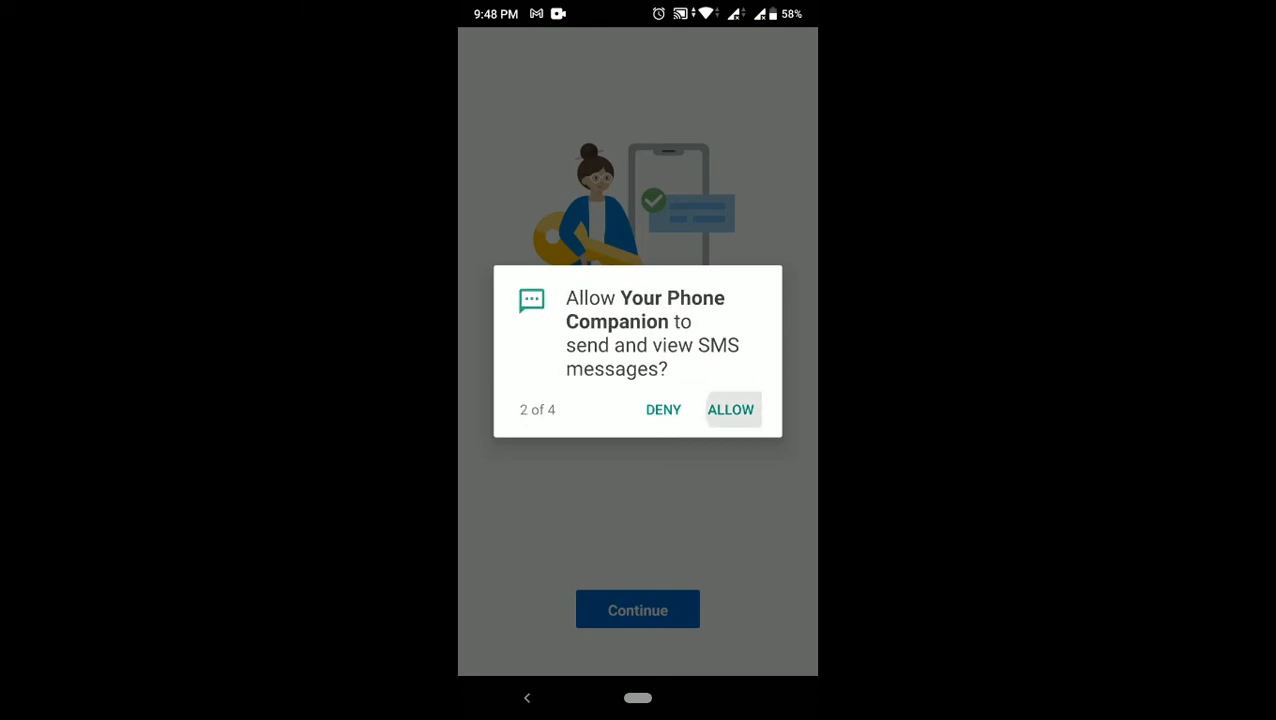
{"action": "left_click", "coordinate": [730, 409]}
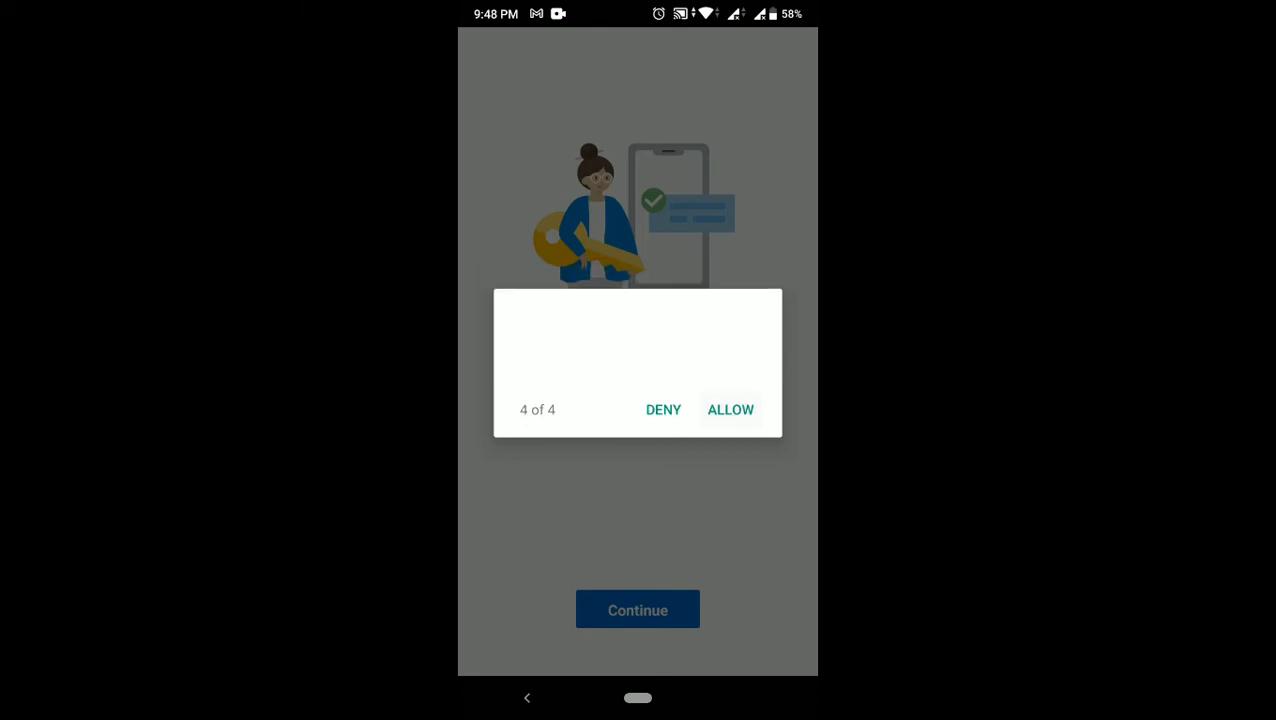
{"action": "left_click", "coordinate": [730, 409]}
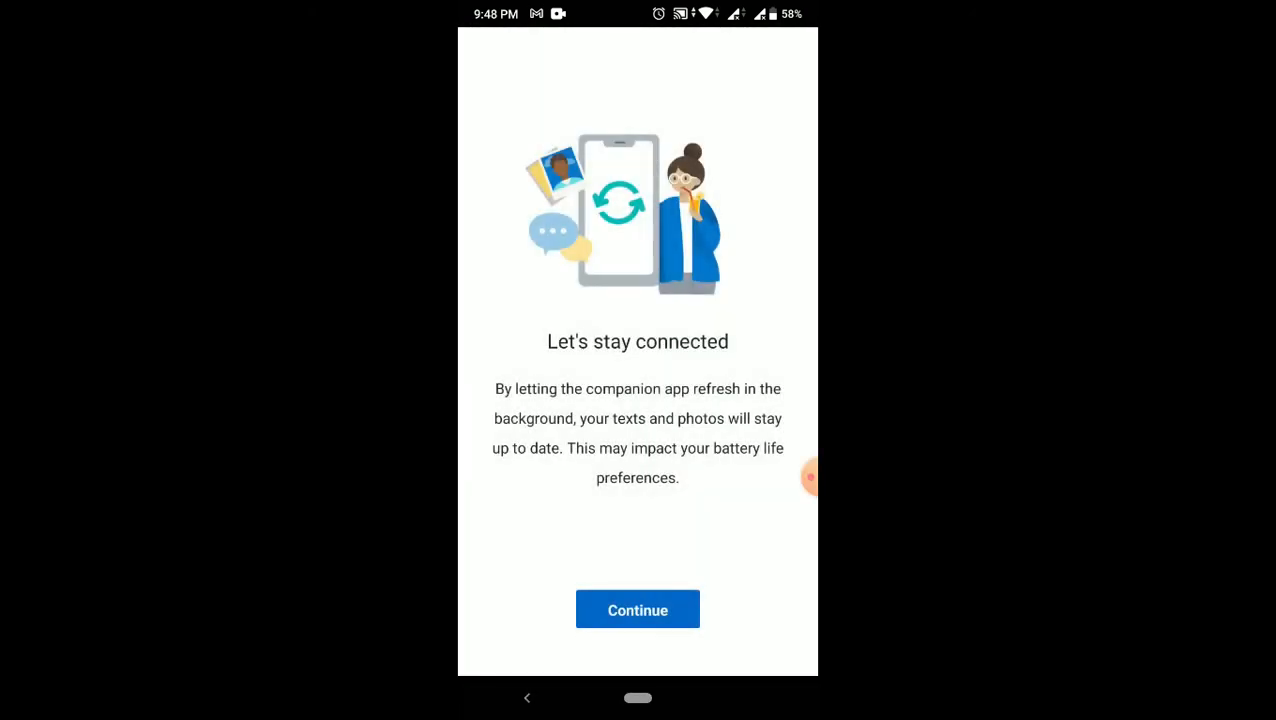
{"action": "left_click", "coordinate": [637, 610]}
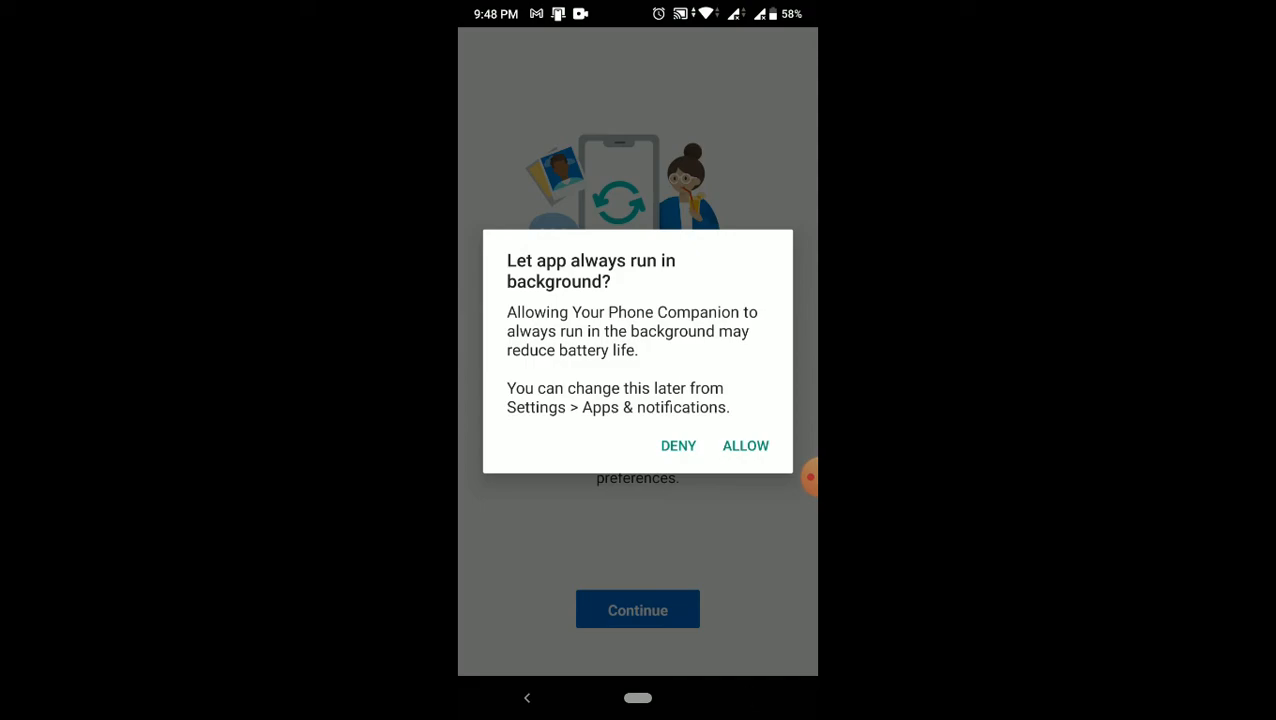
{"action": "left_click", "coordinate": [745, 446]}
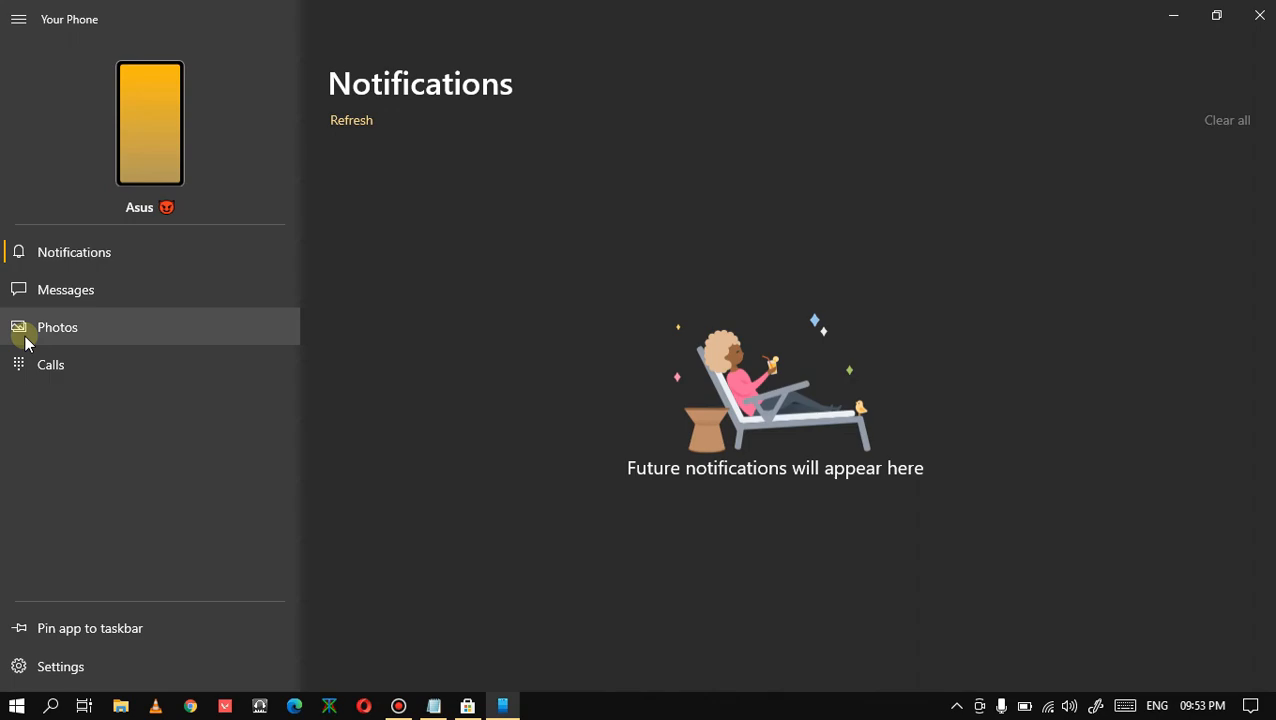
- Browse the linked phone's Photos and Messages sections and open Calls
{"action": "left_click", "coordinate": [25, 340]}
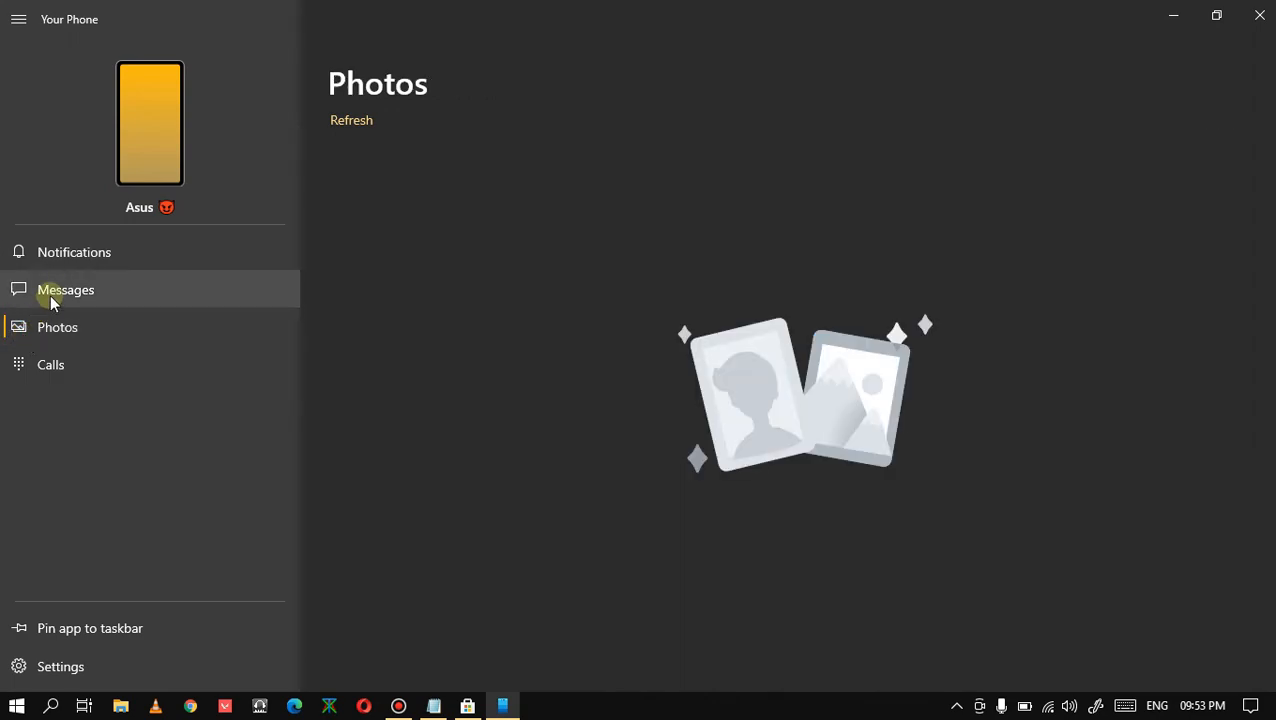
{"action": "left_click", "coordinate": [53, 297]}
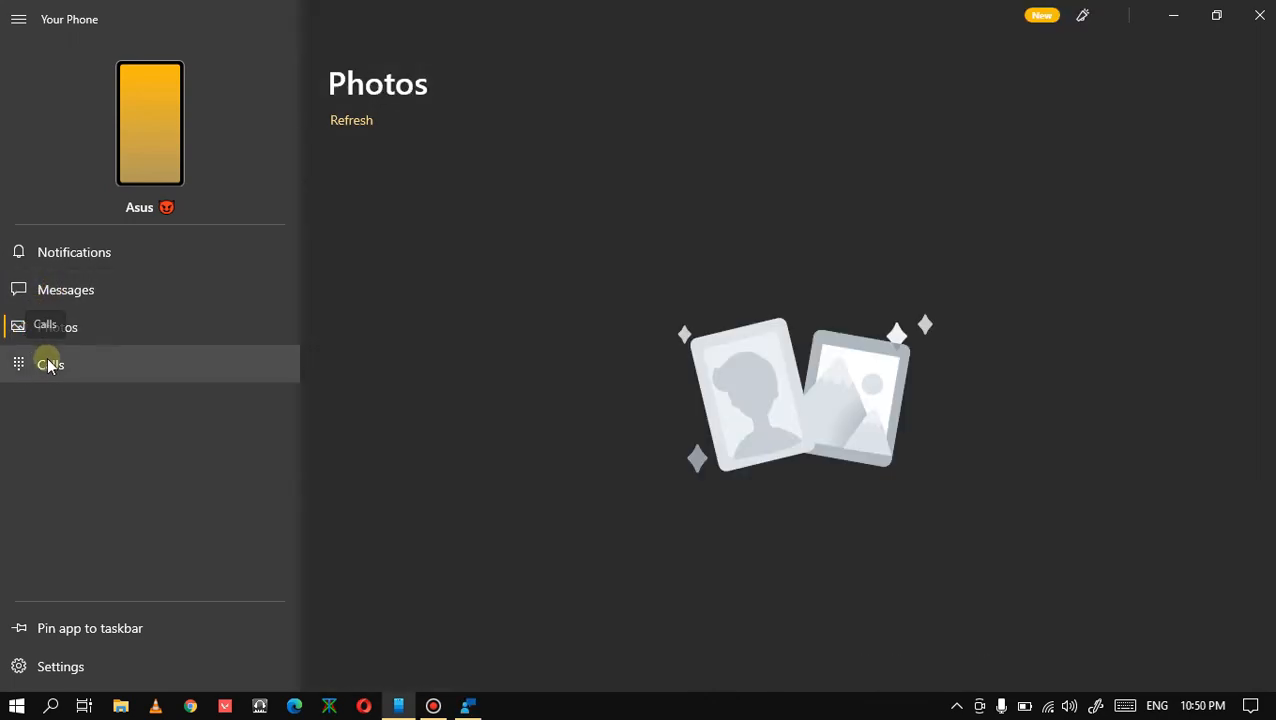
{"action": "left_click", "coordinate": [48, 365]}
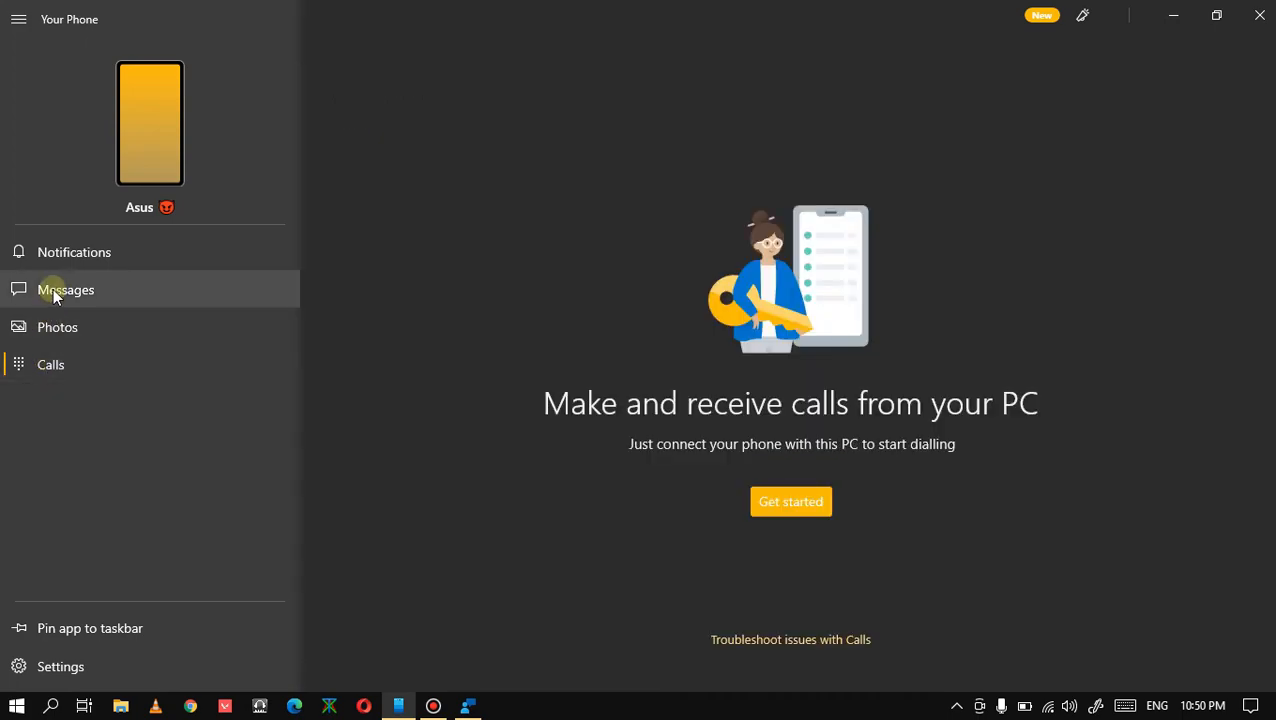
- Set up calling by connecting the phone to the PC, retrying the connection and checking the PC's Bluetooth status
{"action": "left_click", "coordinate": [760, 507]}
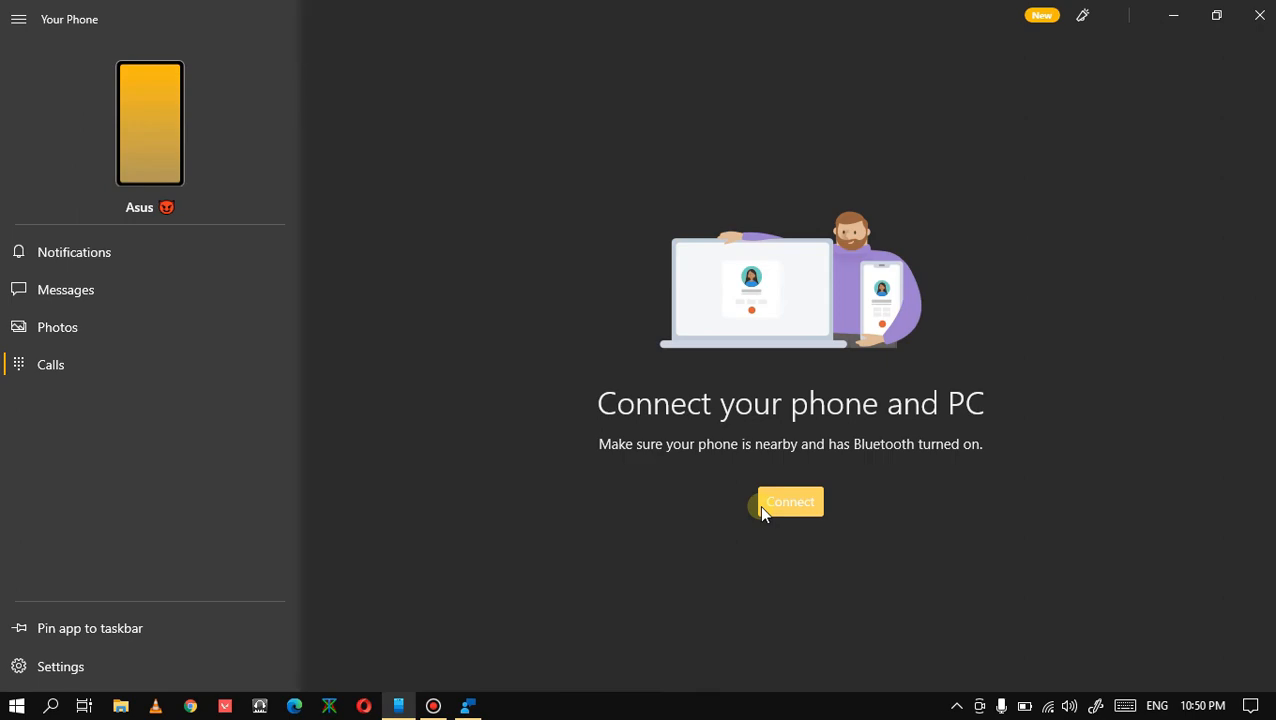
{"action": "left_click", "coordinate": [761, 508]}
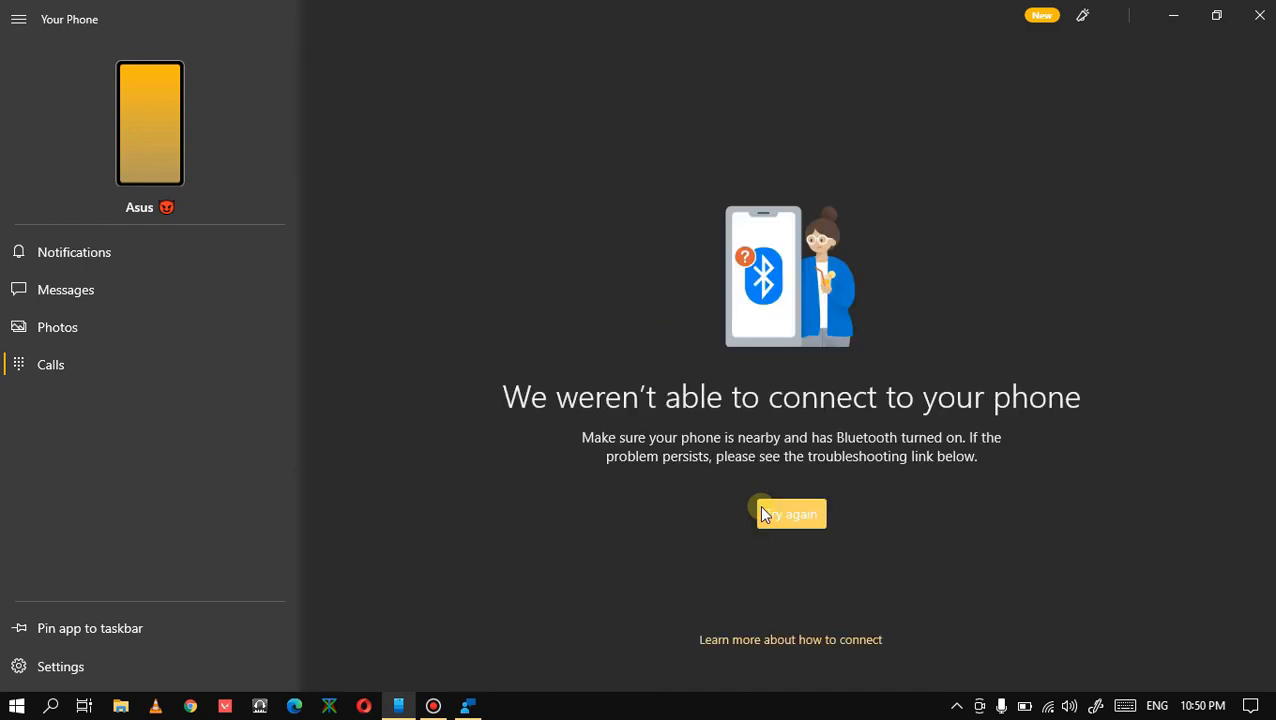
{"action": "left_click", "coordinate": [763, 513]}
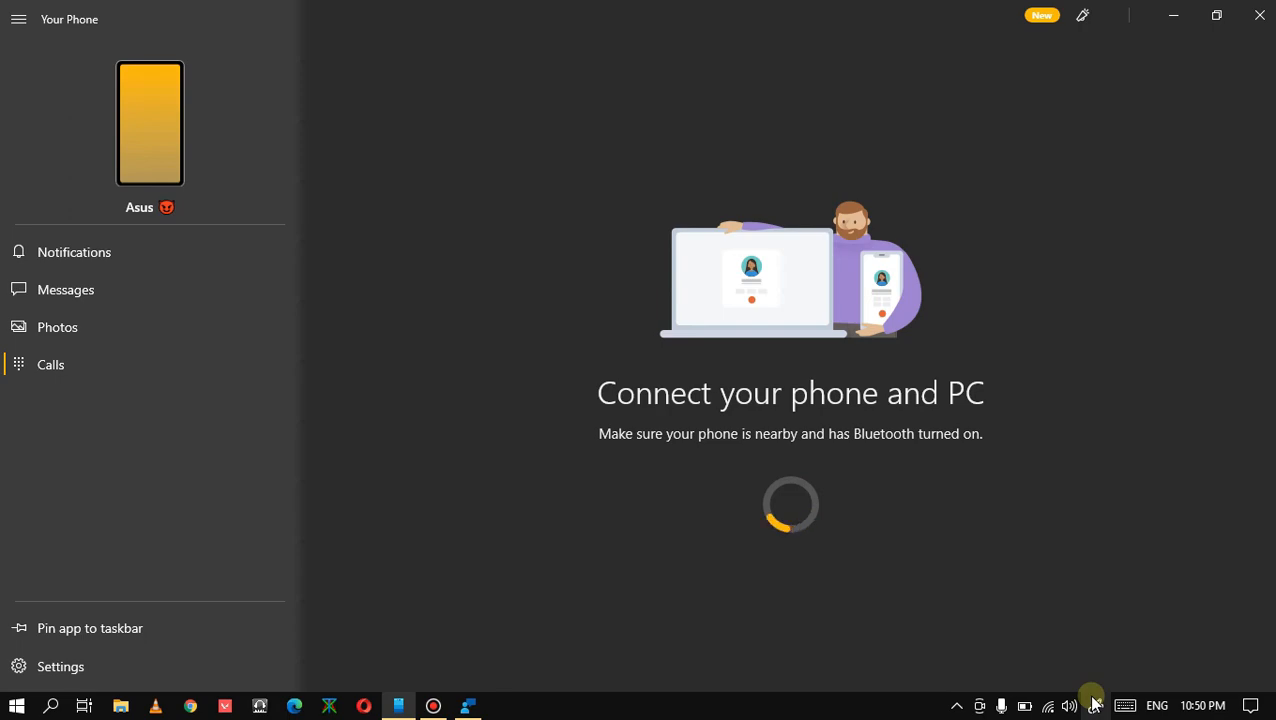
{"action": "left_click", "coordinate": [1246, 712]}
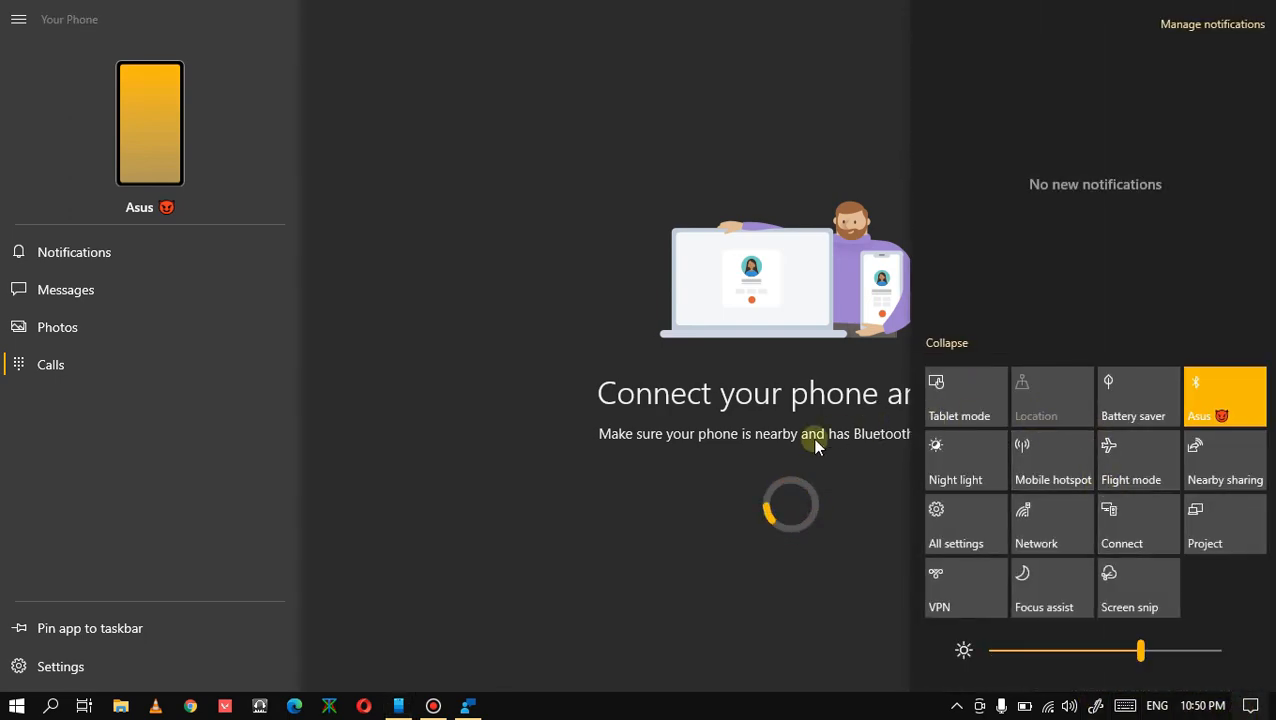
{"action": "left_click", "coordinate": [576, 418]}
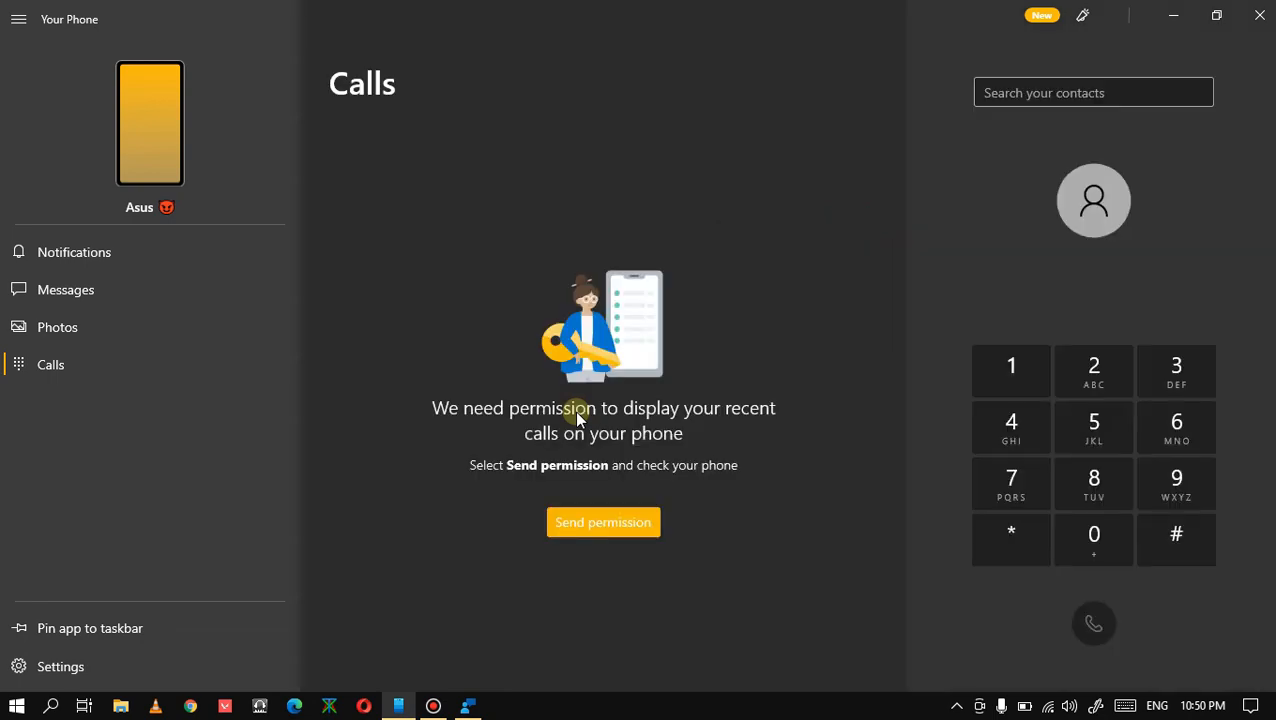
- Enter the first four digits of the phone number on the Calls dial pad
{"action": "left_click", "coordinate": [1087, 541]}
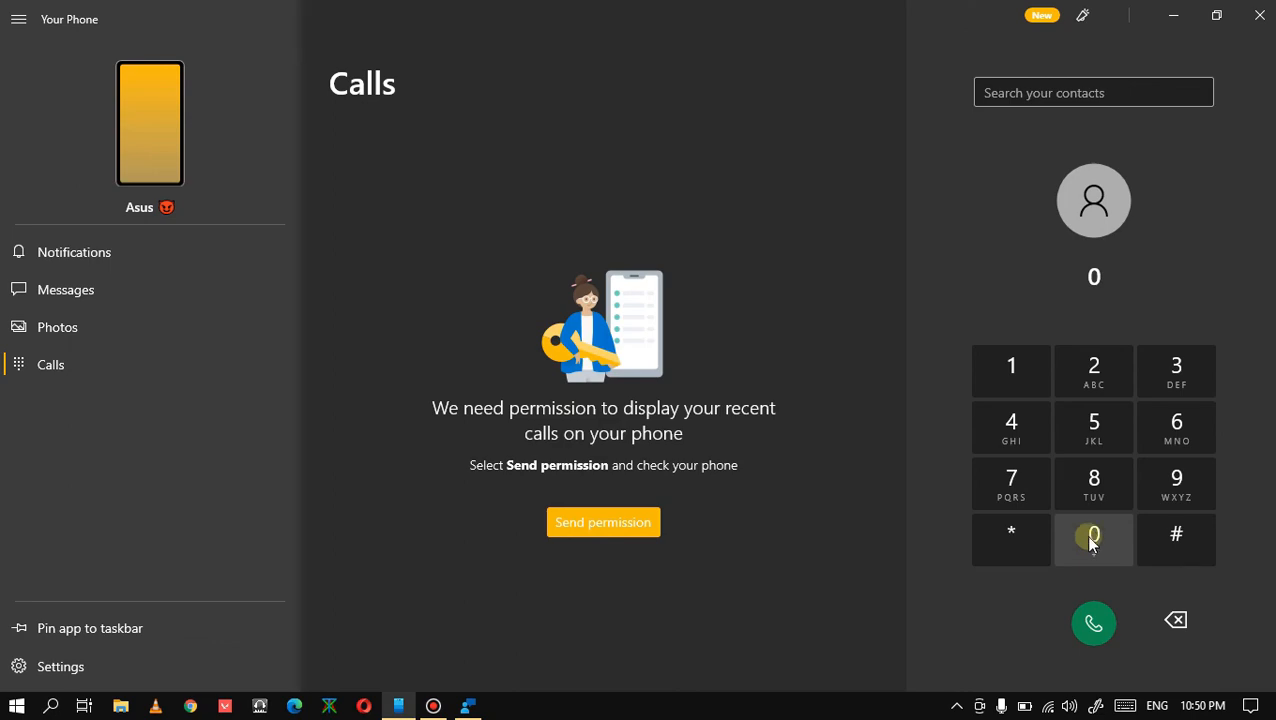
{"action": "left_click", "coordinate": [1150, 382]}
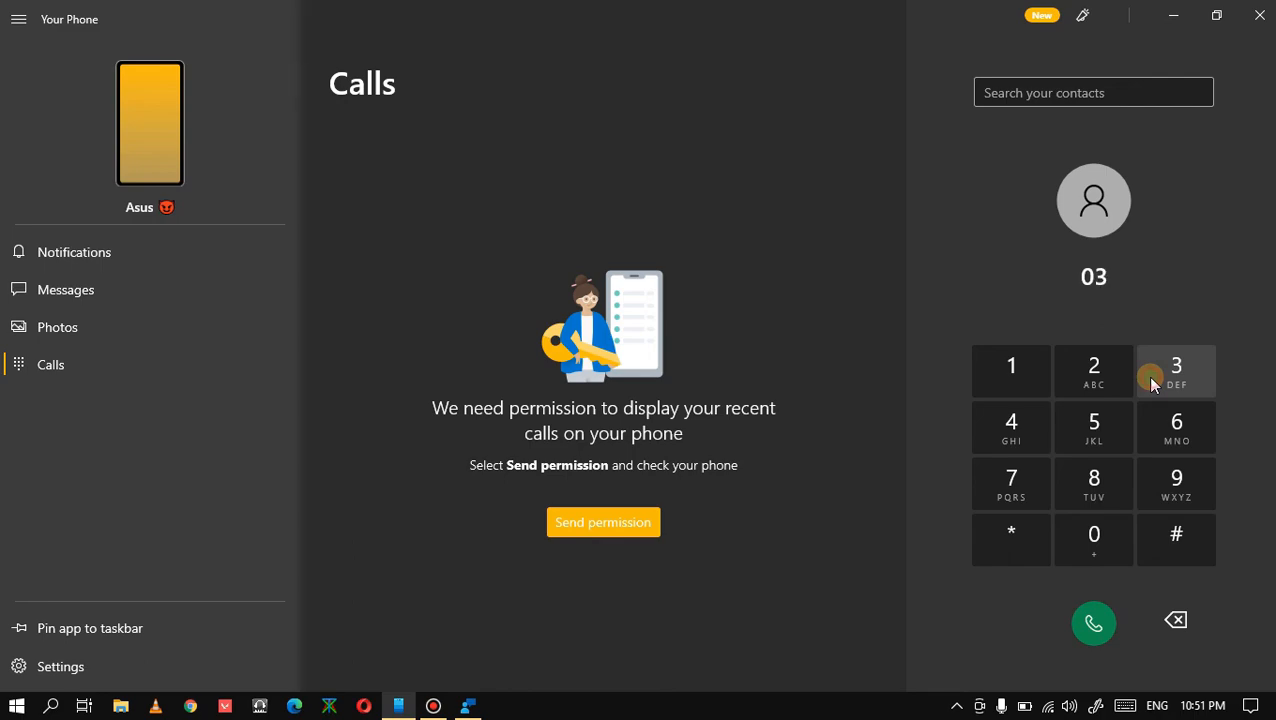
{"action": "left_click", "coordinate": [1153, 375]}
{"action": "left_click", "coordinate": [1170, 444]}
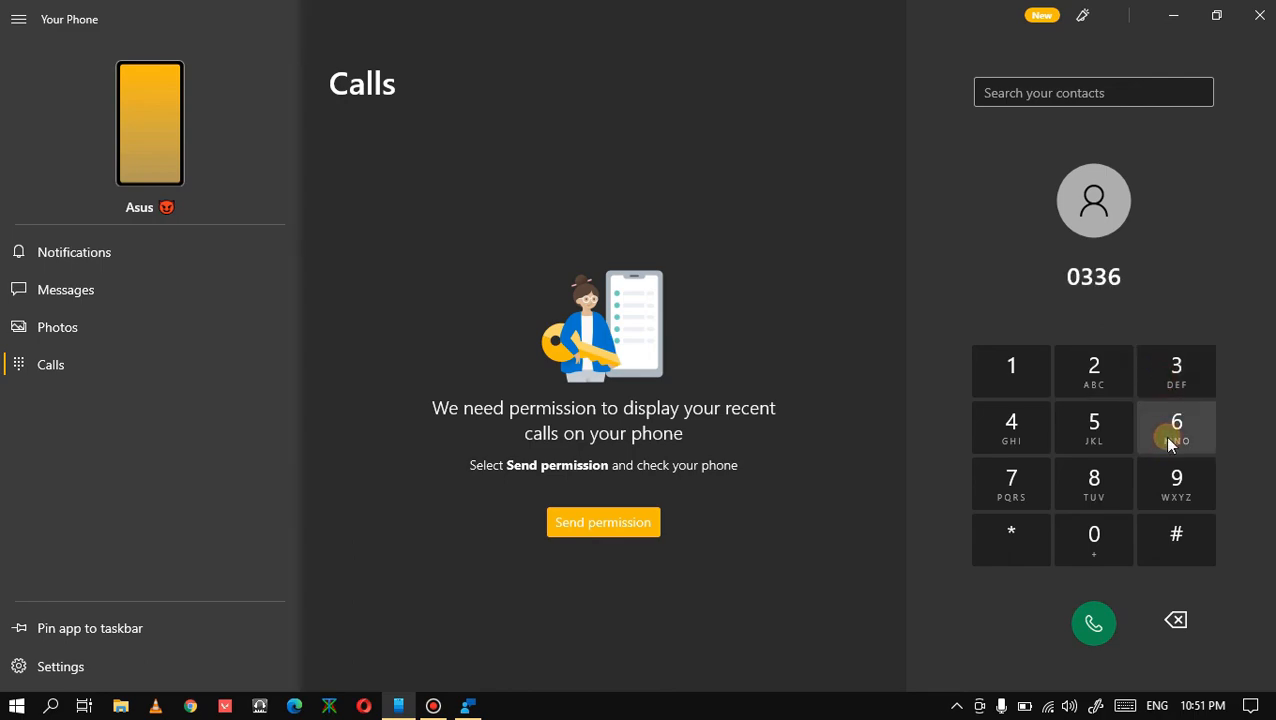
{"action": "left_click", "coordinate": [1110, 90]}
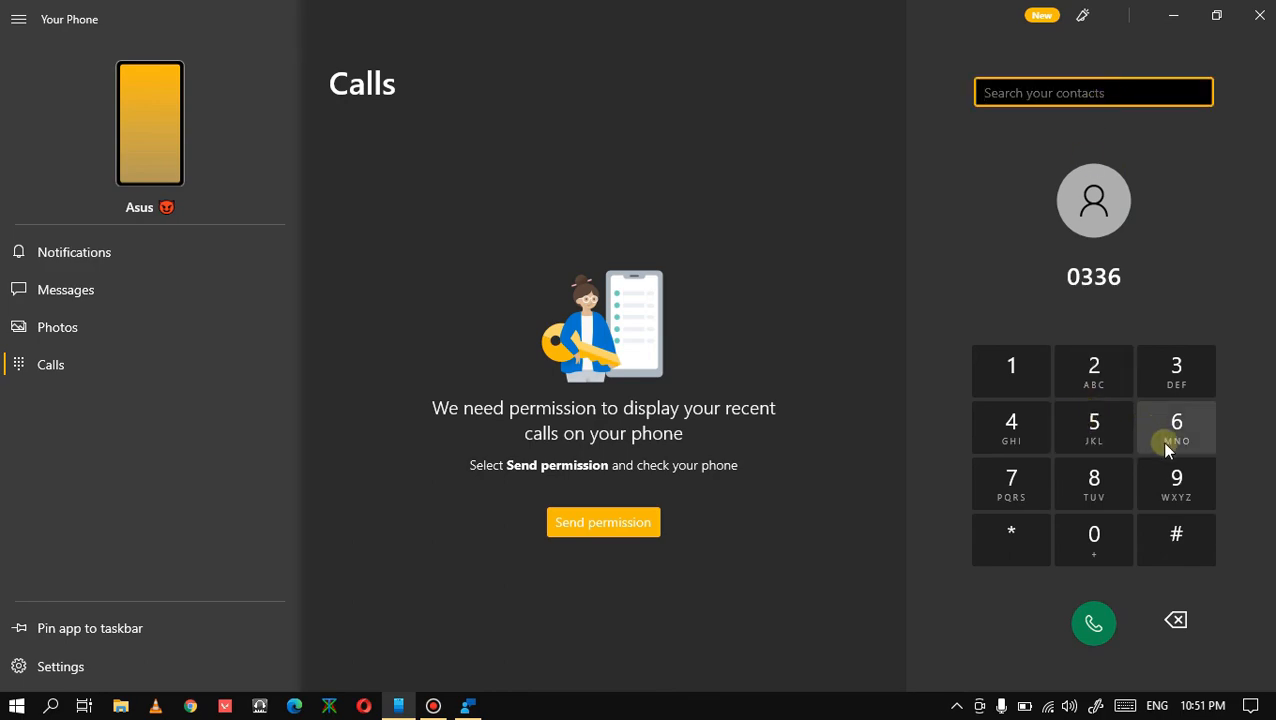
{"action": "type", "text": "9"}
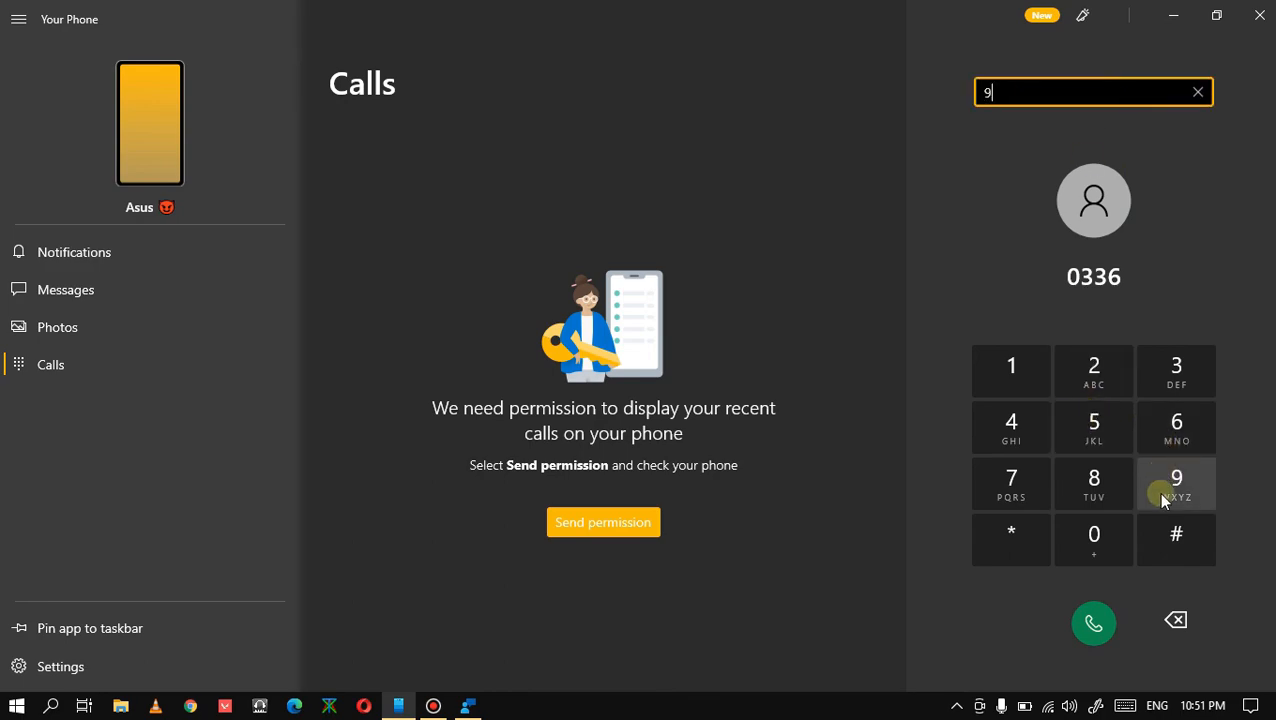
{"action": "key", "text": "BackSpace"}
- Enter the remaining digits of the phone number on the dial pad and place the call
{"action": "left_click", "coordinate": [1163, 498]}
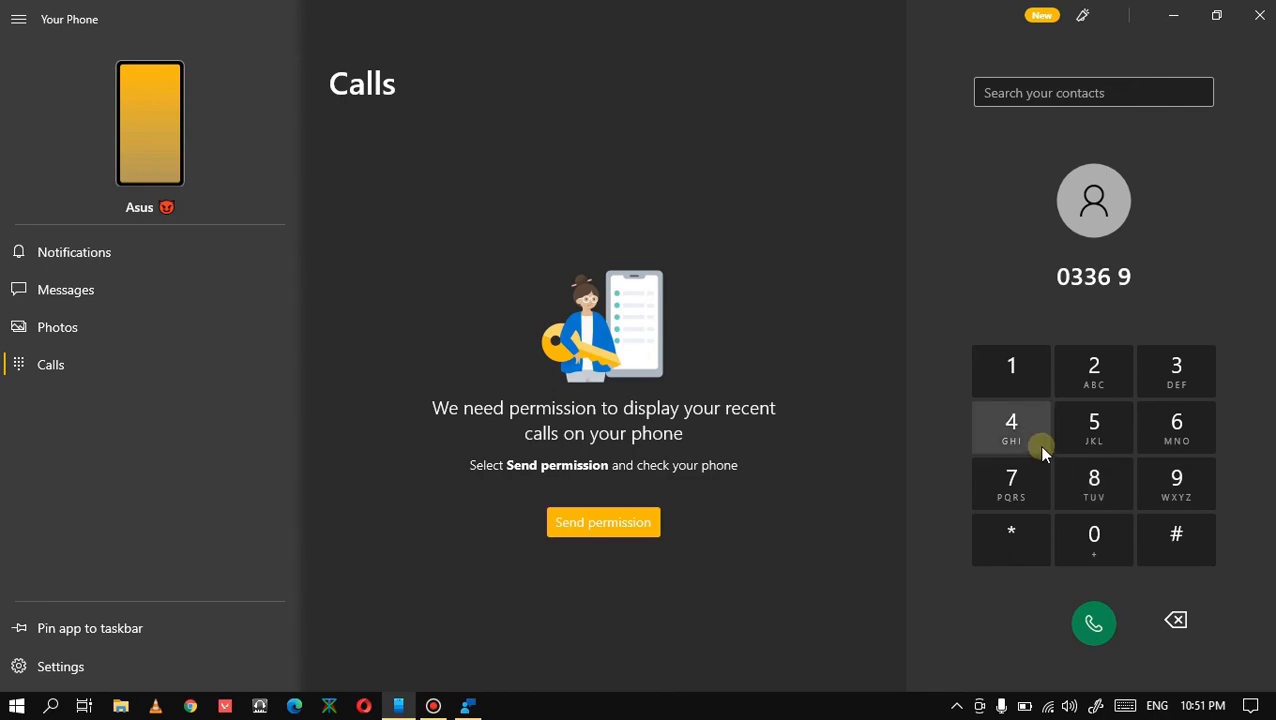
{"action": "left_click", "coordinate": [1040, 452]}
{"action": "left_click", "coordinate": [1163, 500]}
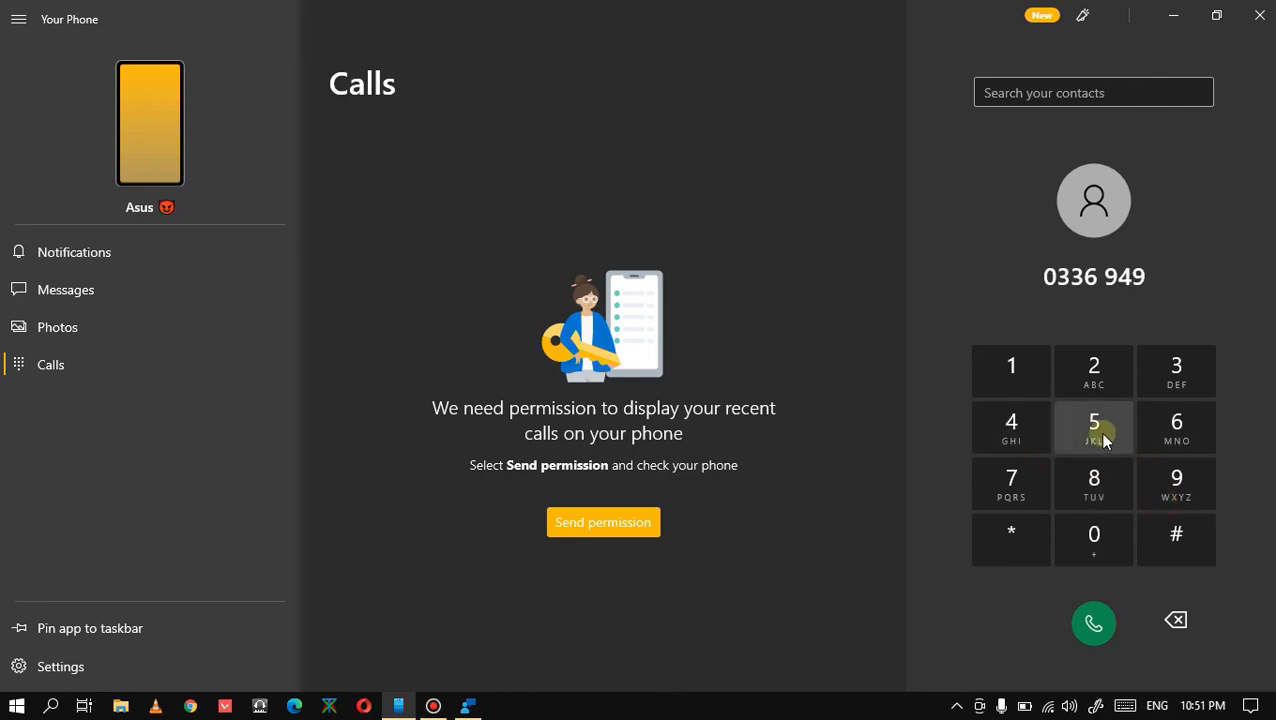
{"action": "left_click", "coordinate": [1104, 437]}
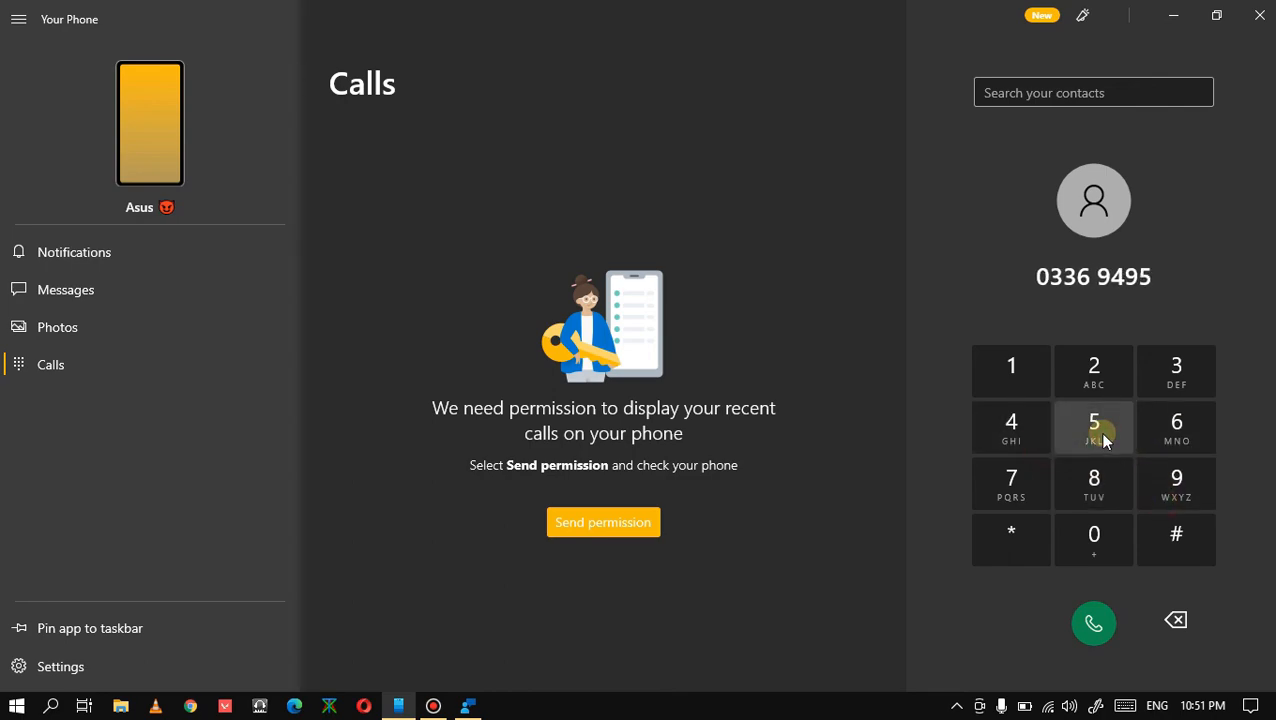
{"action": "left_click", "coordinate": [1010, 437]}
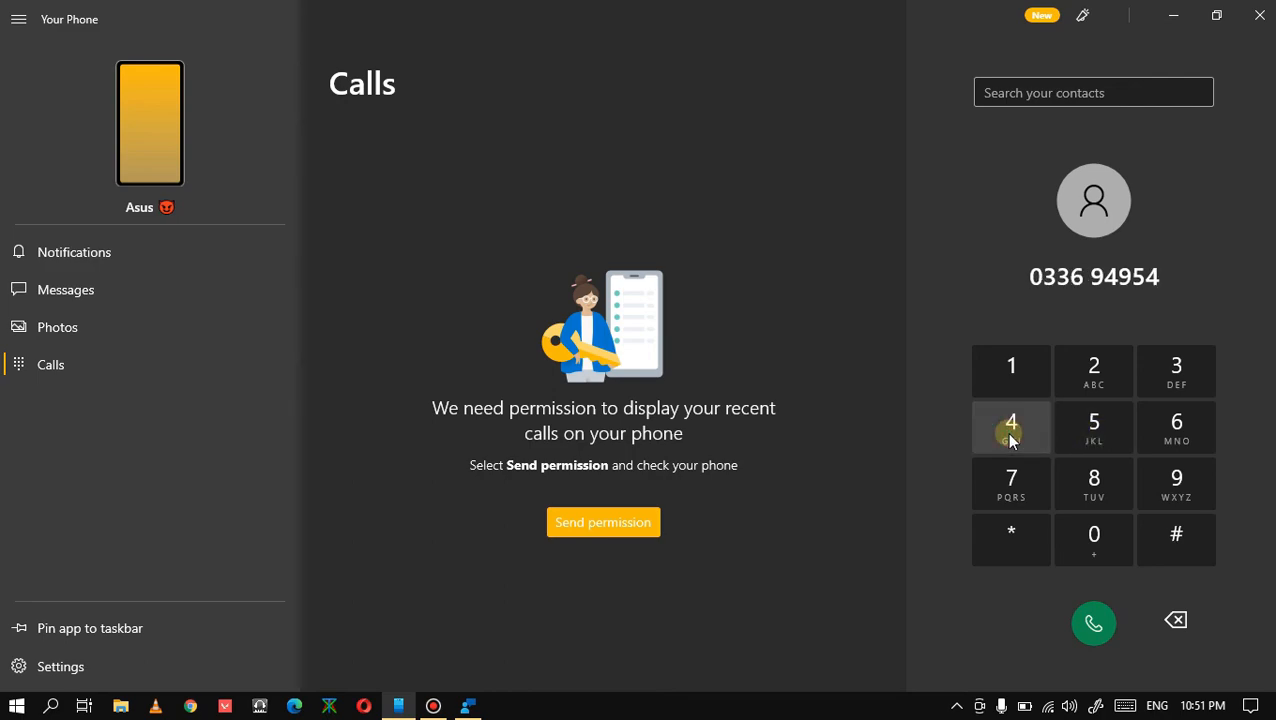
{"action": "left_click", "coordinate": [1168, 476]}
{"action": "left_click", "coordinate": [1098, 533]}
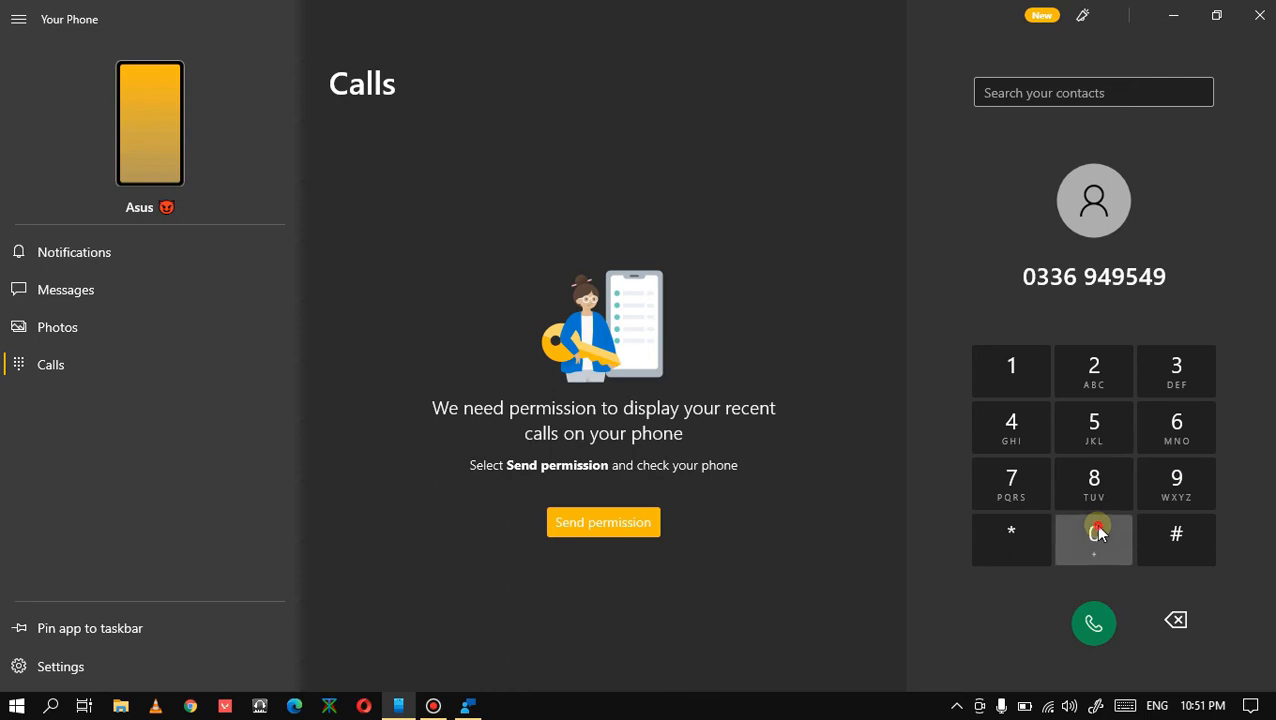
{"action": "left_click", "coordinate": [1090, 614]}
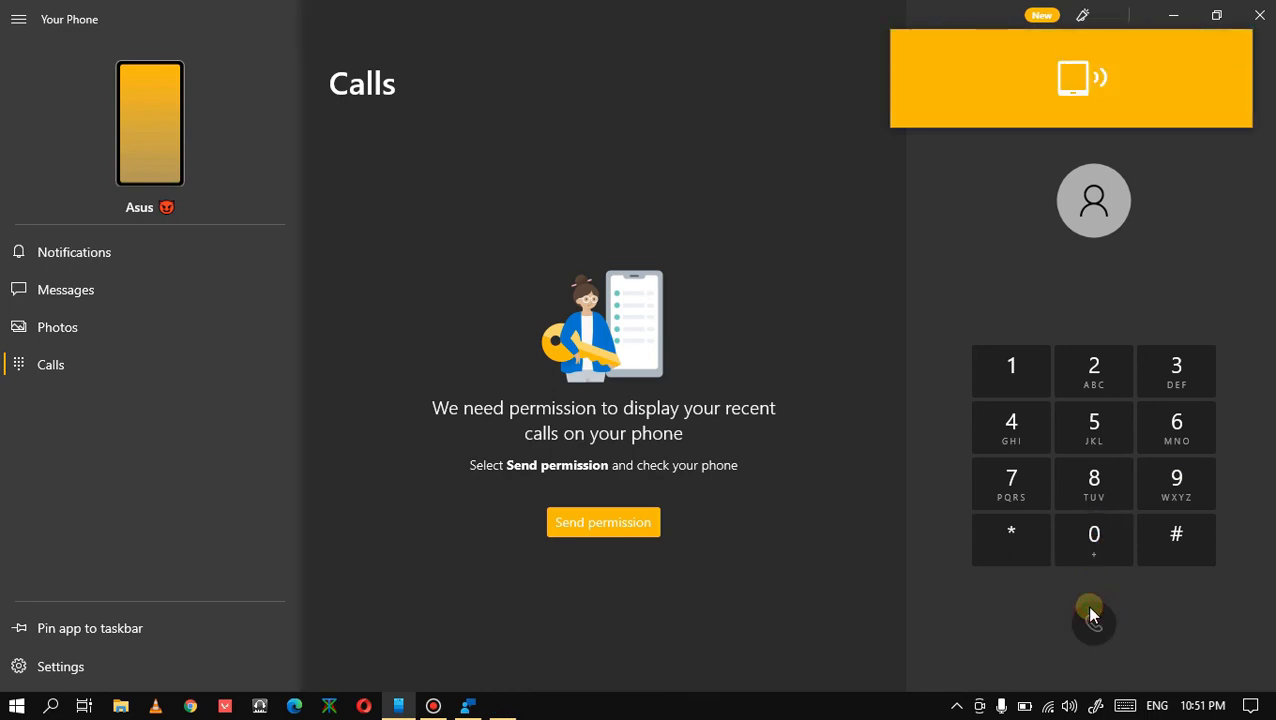